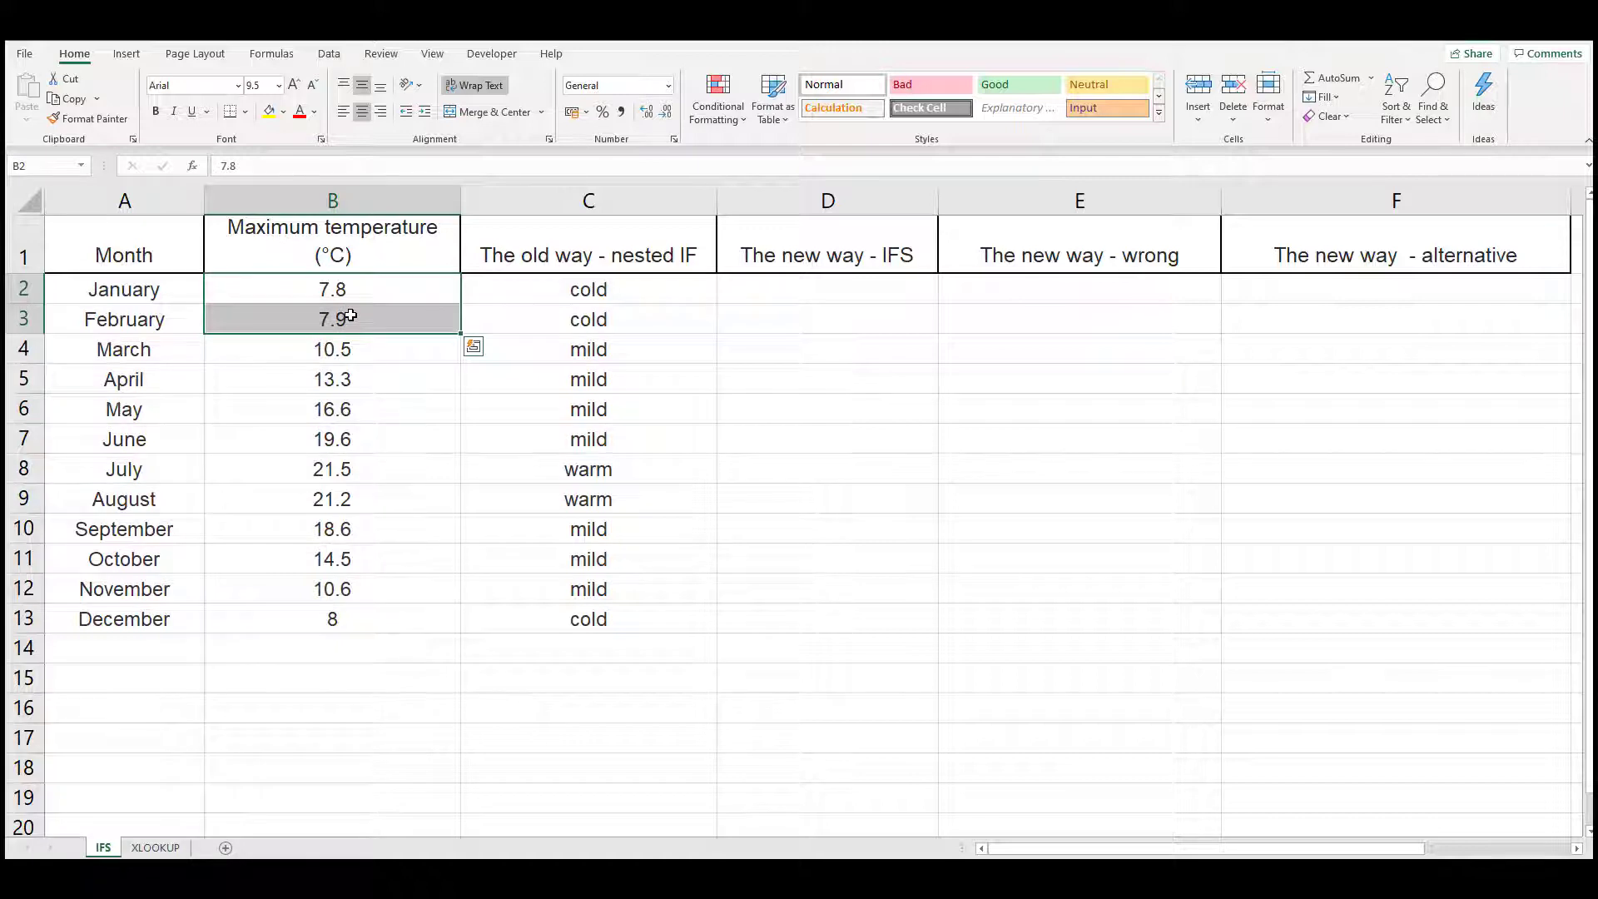
# - Examine the maximum temperatures in column B, each part of the nested IF formula in C2, and the classifications in C2:C13
pyautogui.moveTo(352, 344); pyautogui.dragTo(348, 429)
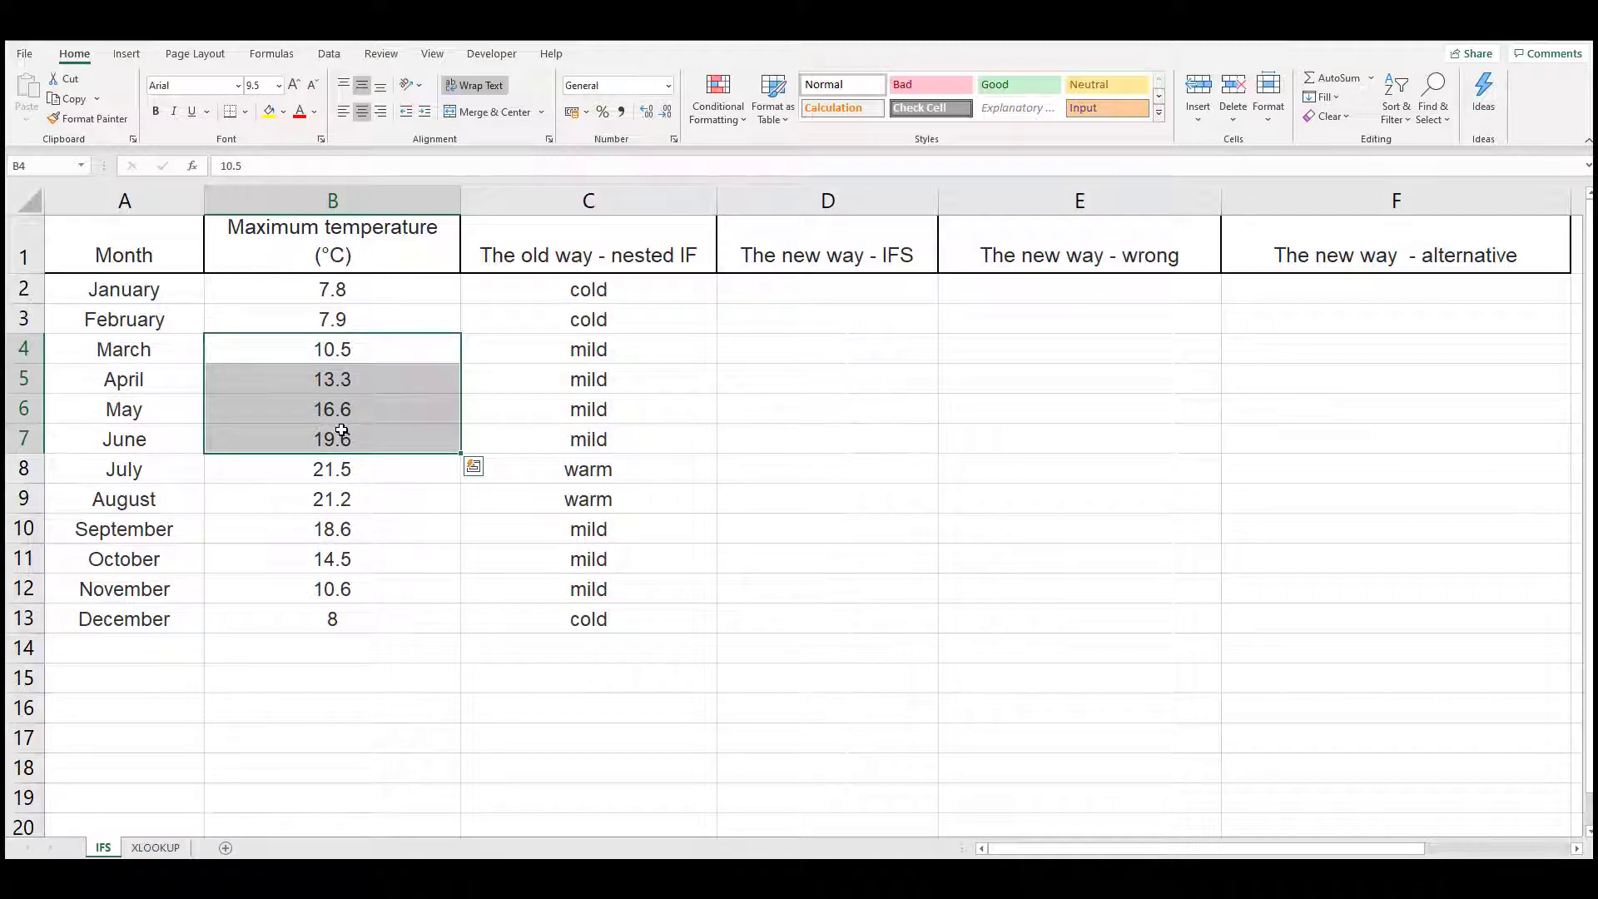
pyautogui.click(555, 294)
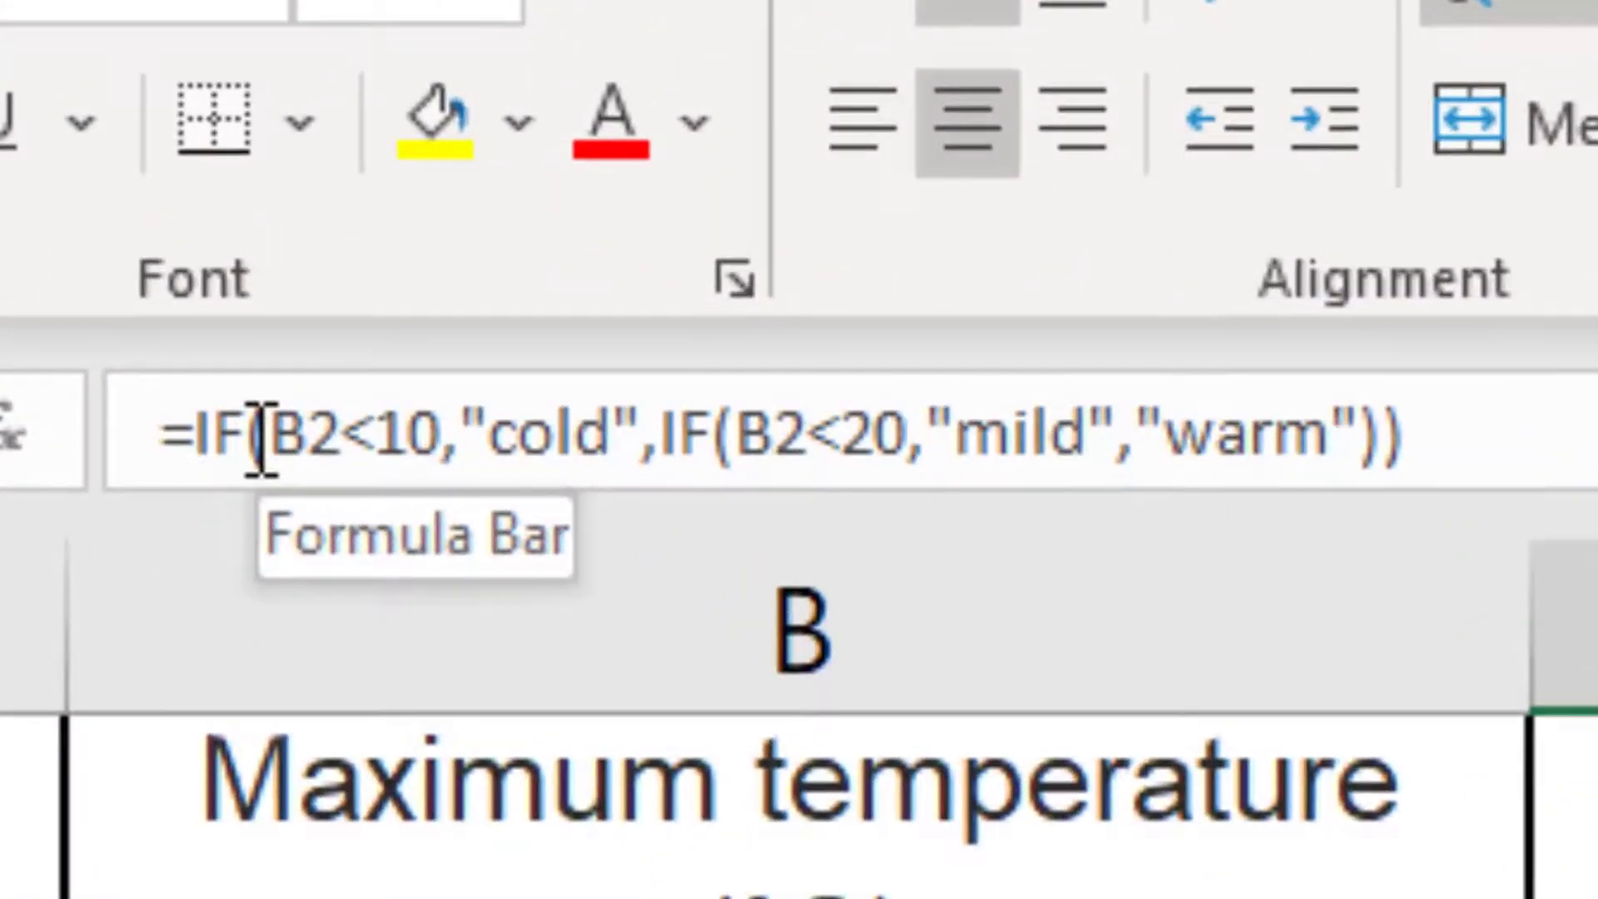
pyautogui.moveTo(250, 435); pyautogui.dragTo(656, 432)
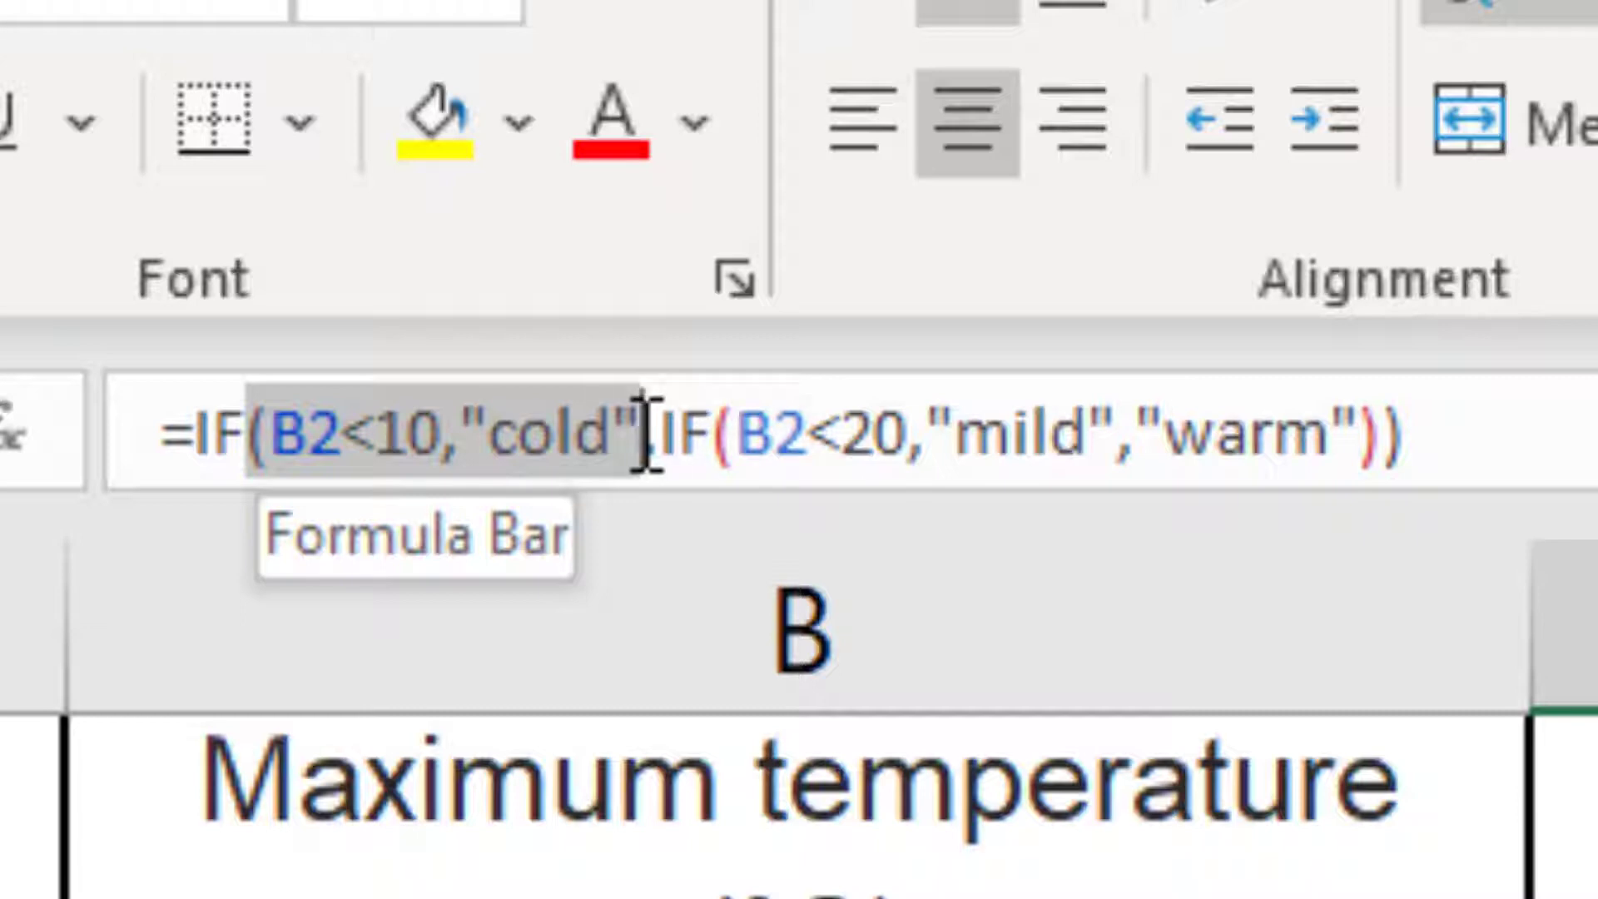
pyautogui.click(642, 431)
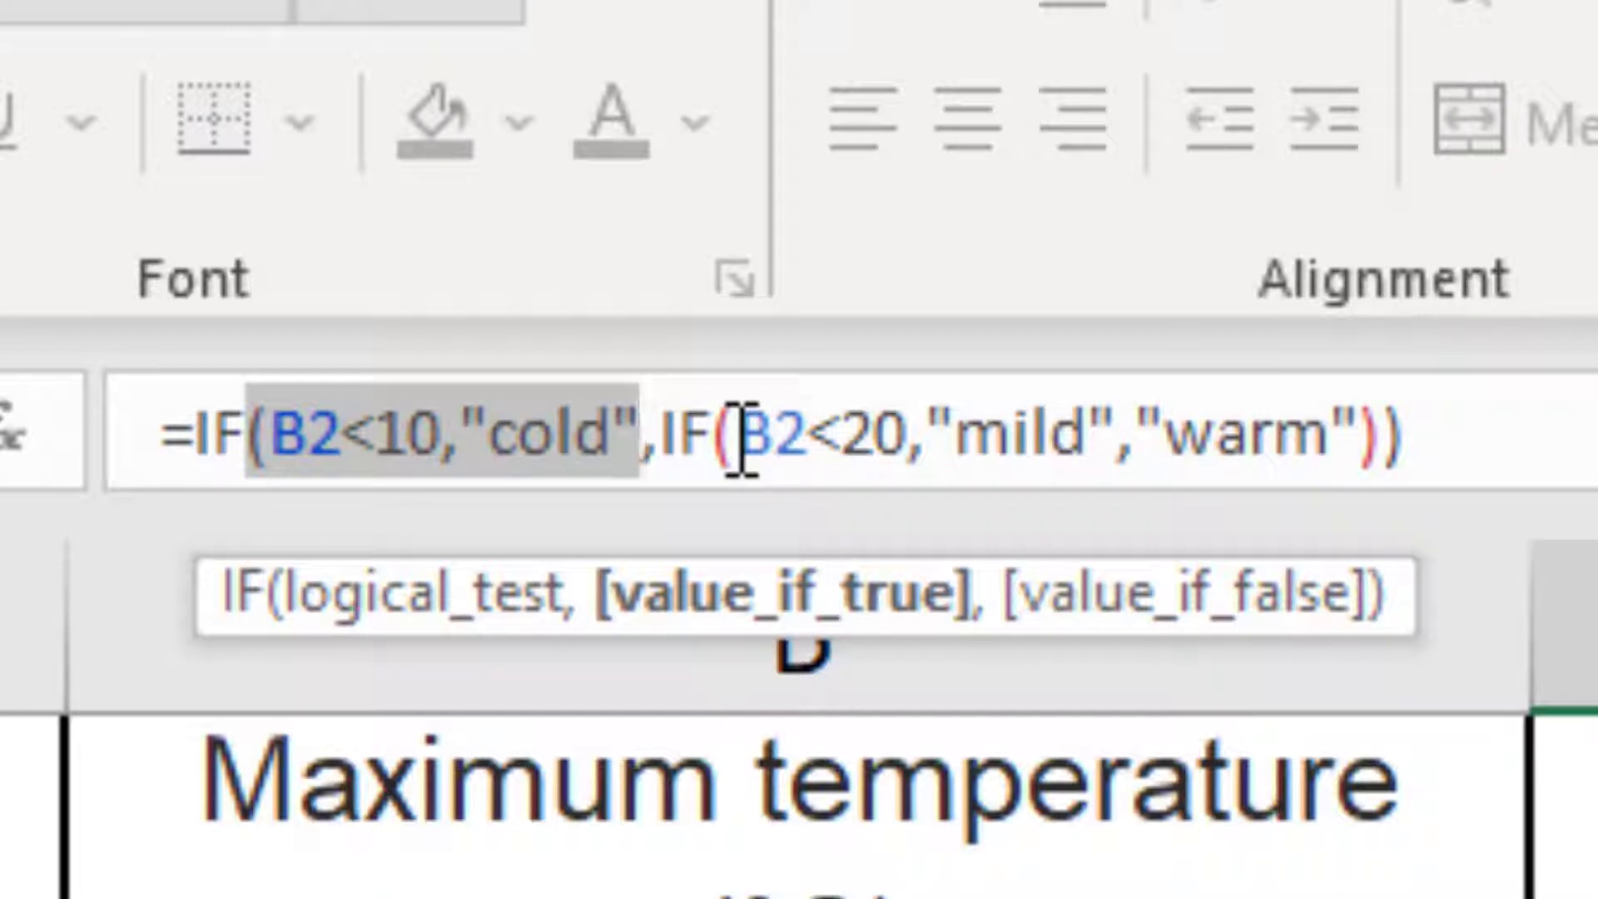
pyautogui.moveTo(737, 433); pyautogui.dragTo(887, 432)
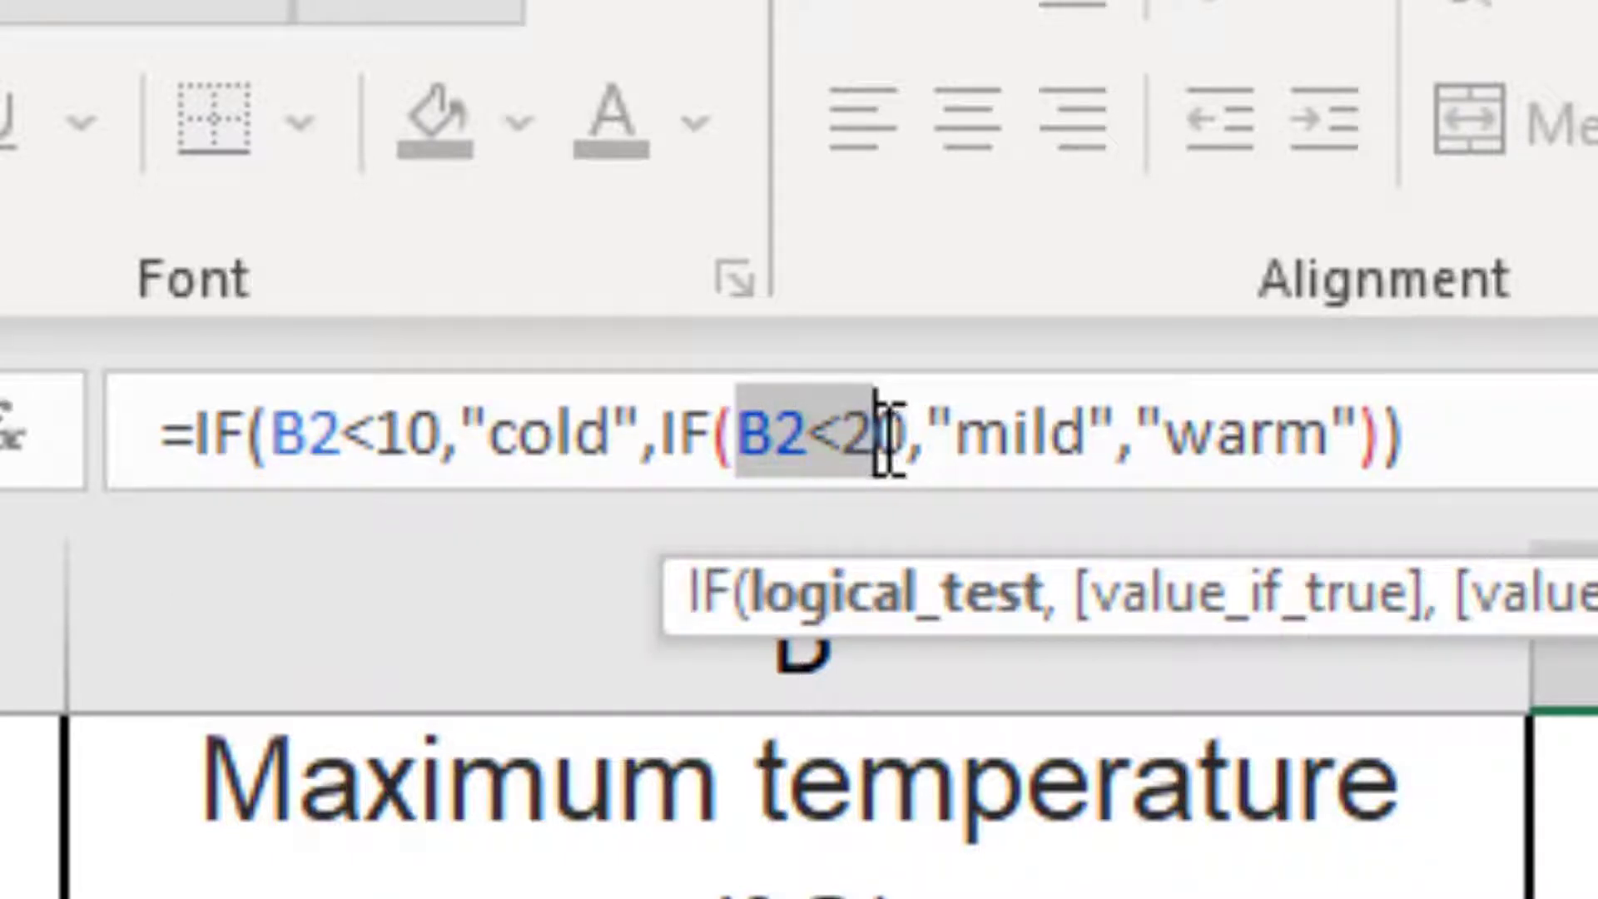
pyautogui.doubleClick(1024, 434)
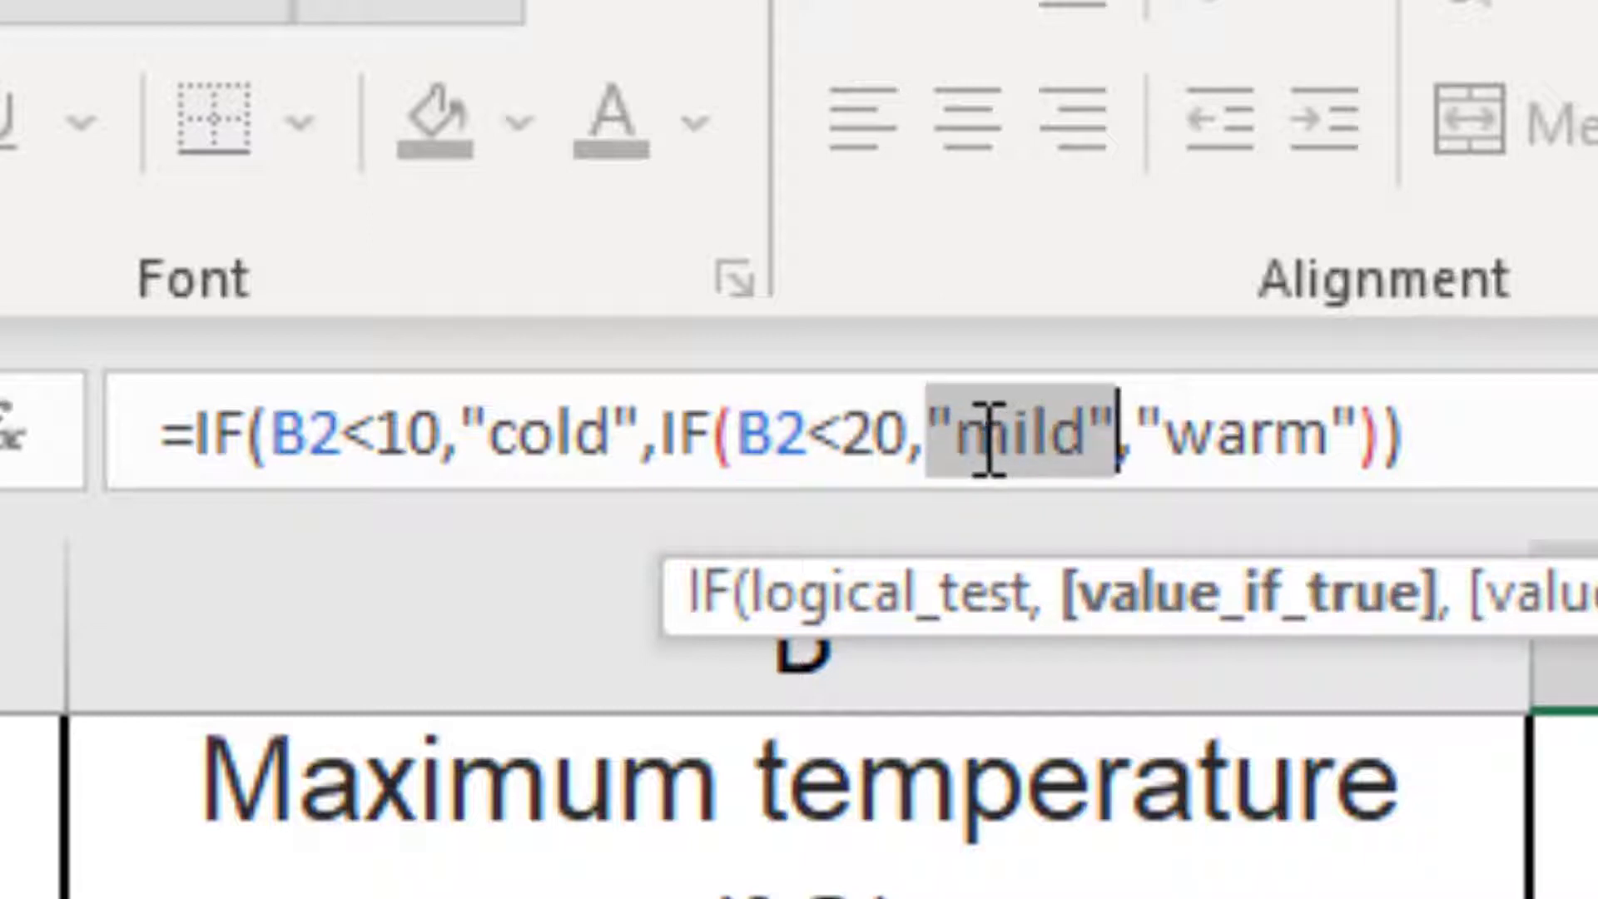
pyautogui.doubleClick(1350, 466)
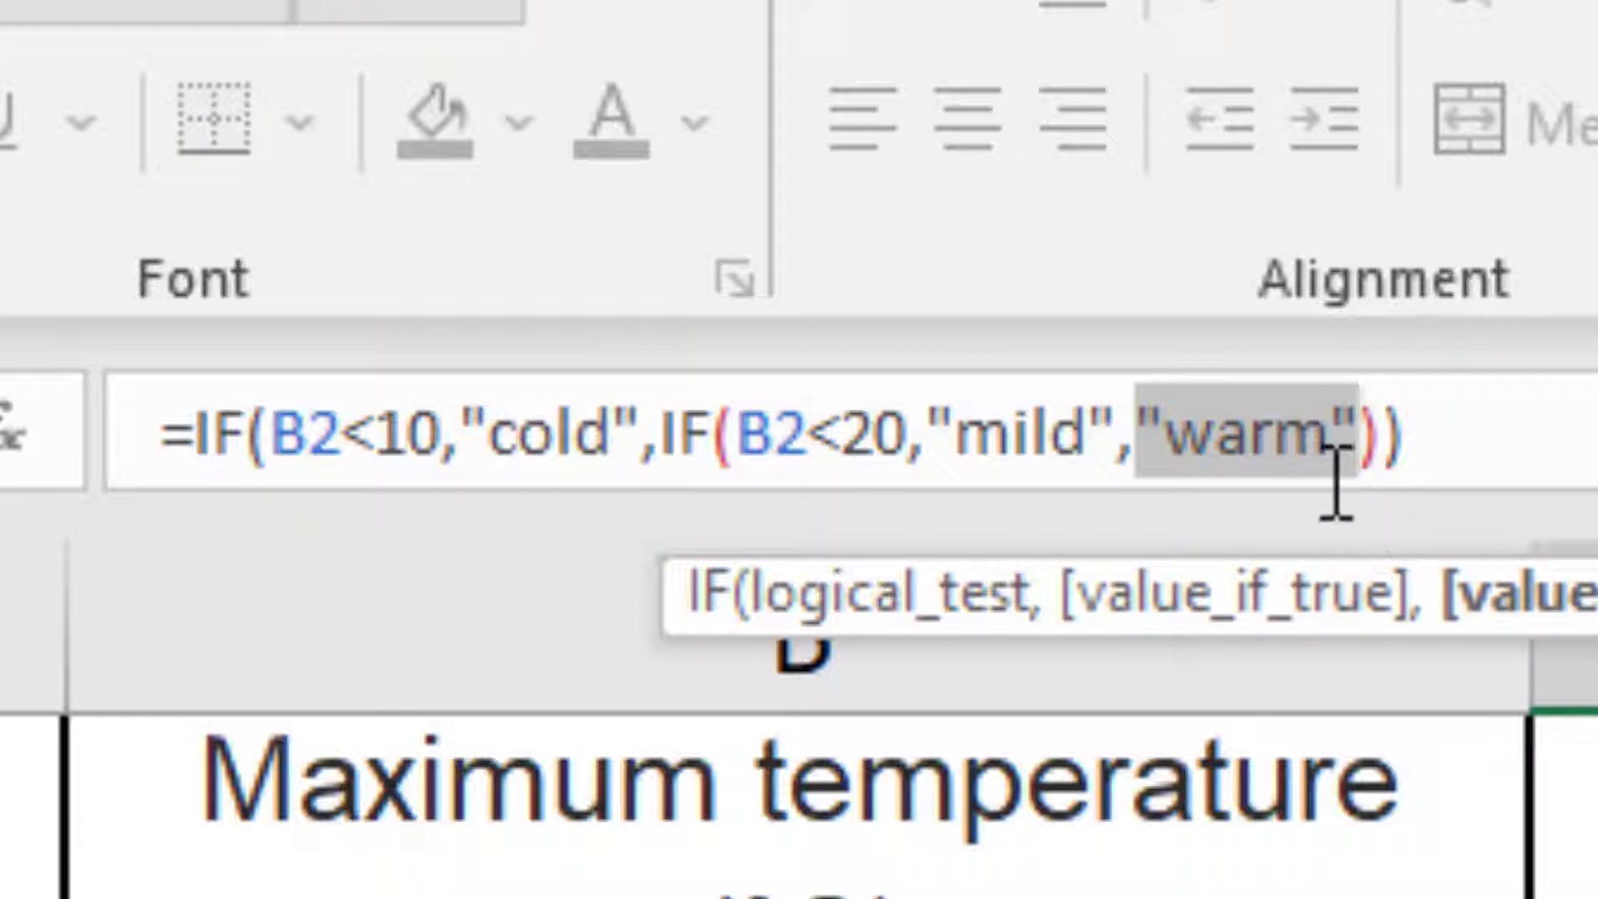
pyautogui.click(1504, 428)
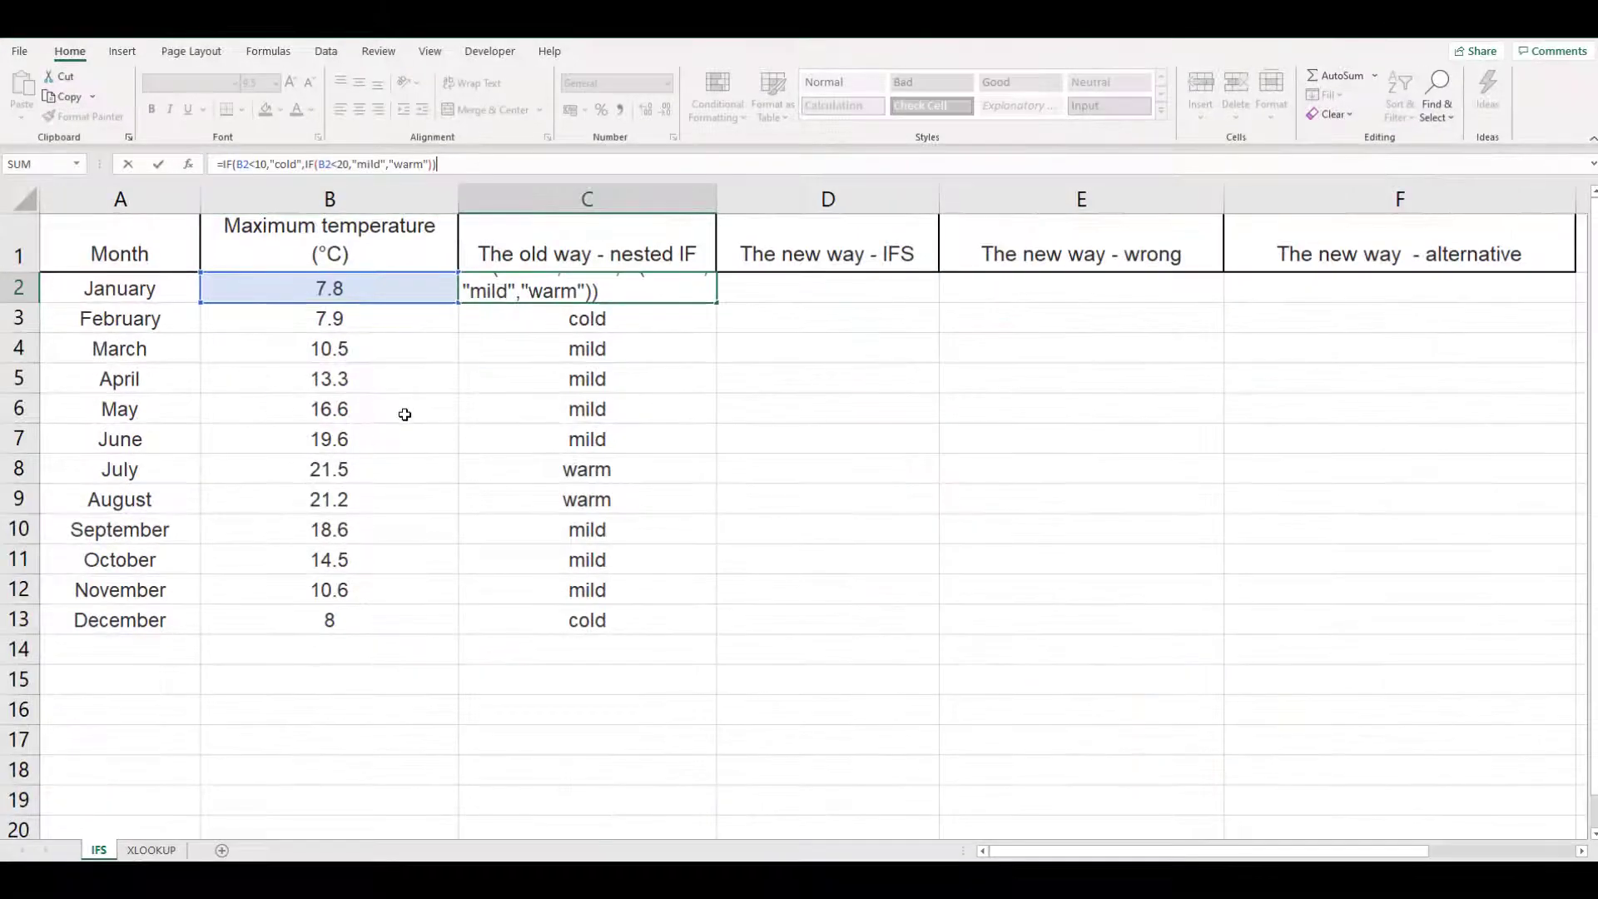
pyautogui.click(402, 417)
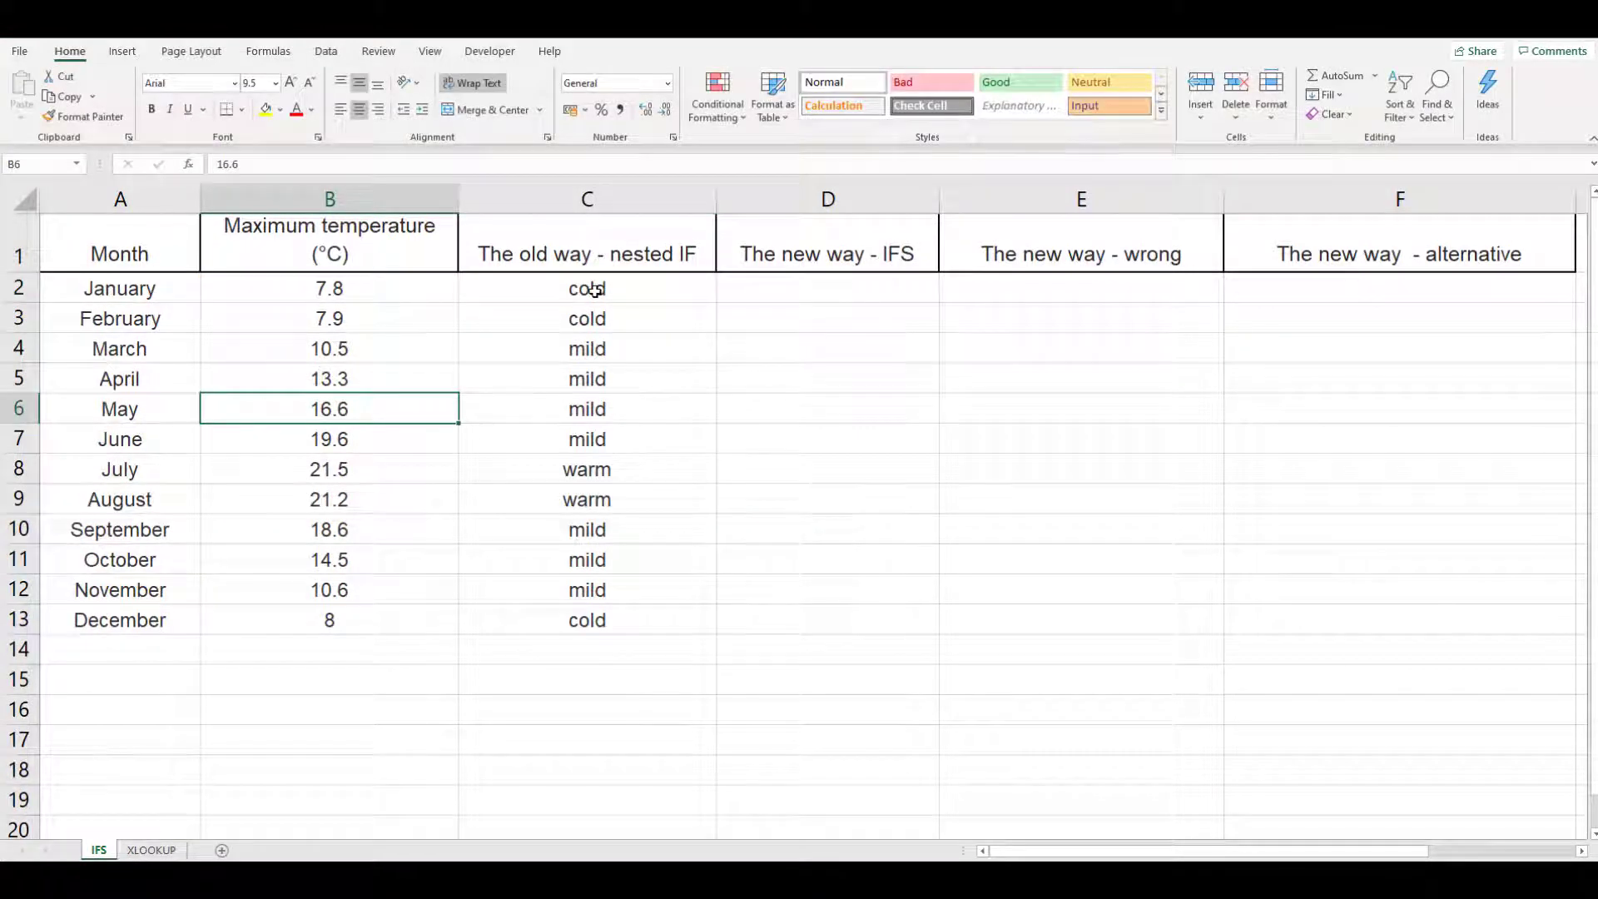
pyautogui.moveTo(594, 290); pyautogui.dragTo(587, 618)
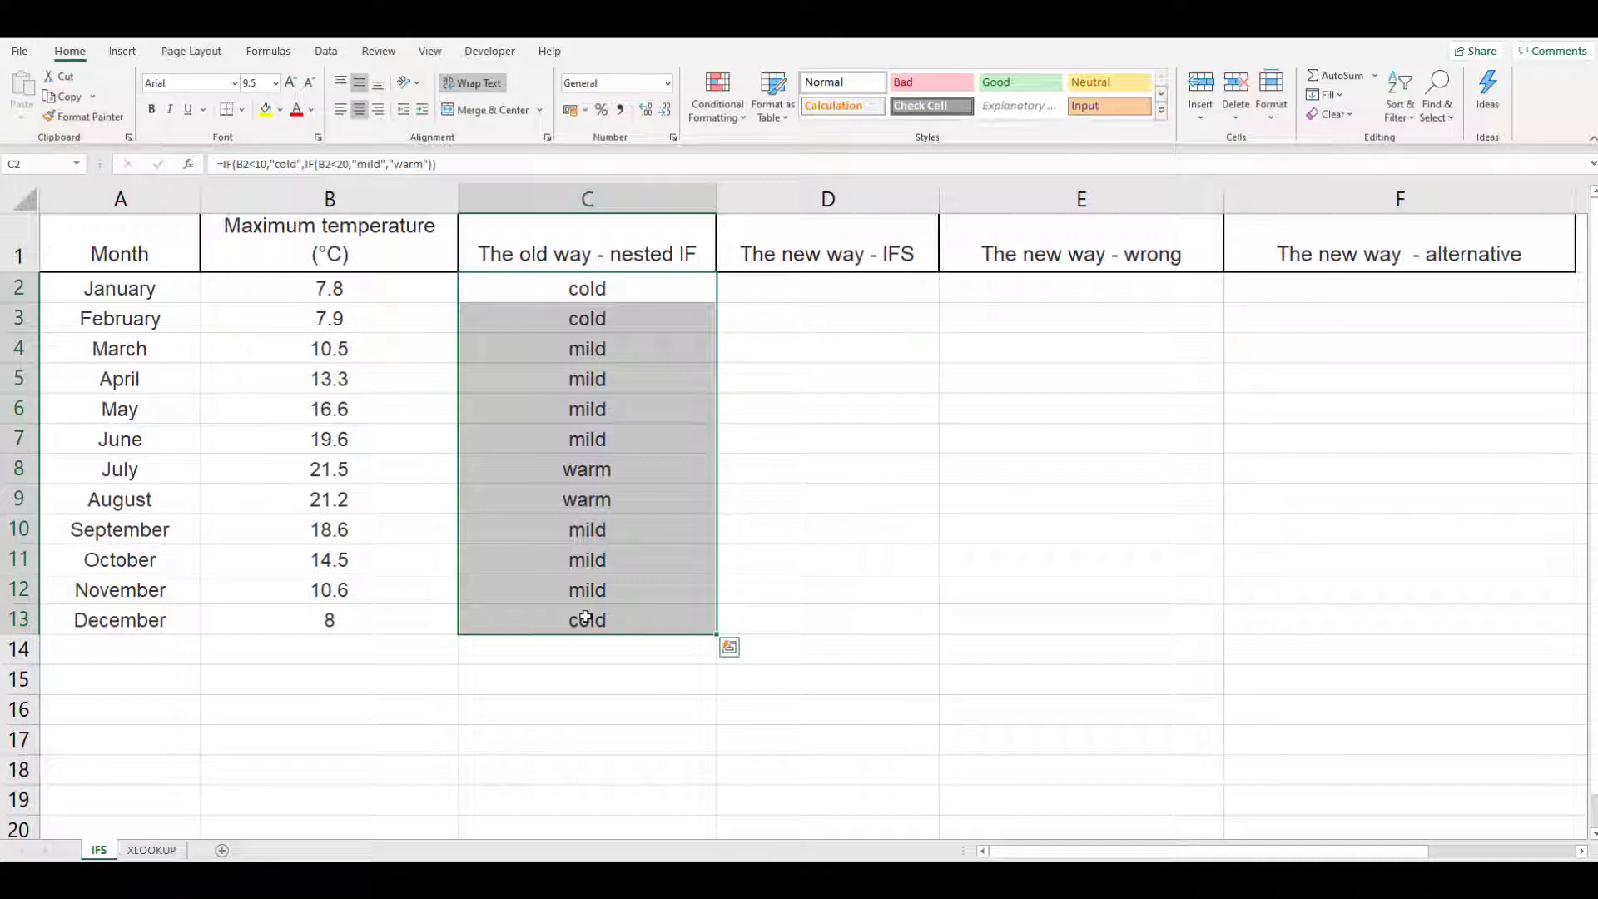
# - Enter the formula =IFS(B2<10,"cold",B2<20,"mild",B2>=20,"warm") in cell D2
pyautogui.click(845, 287)
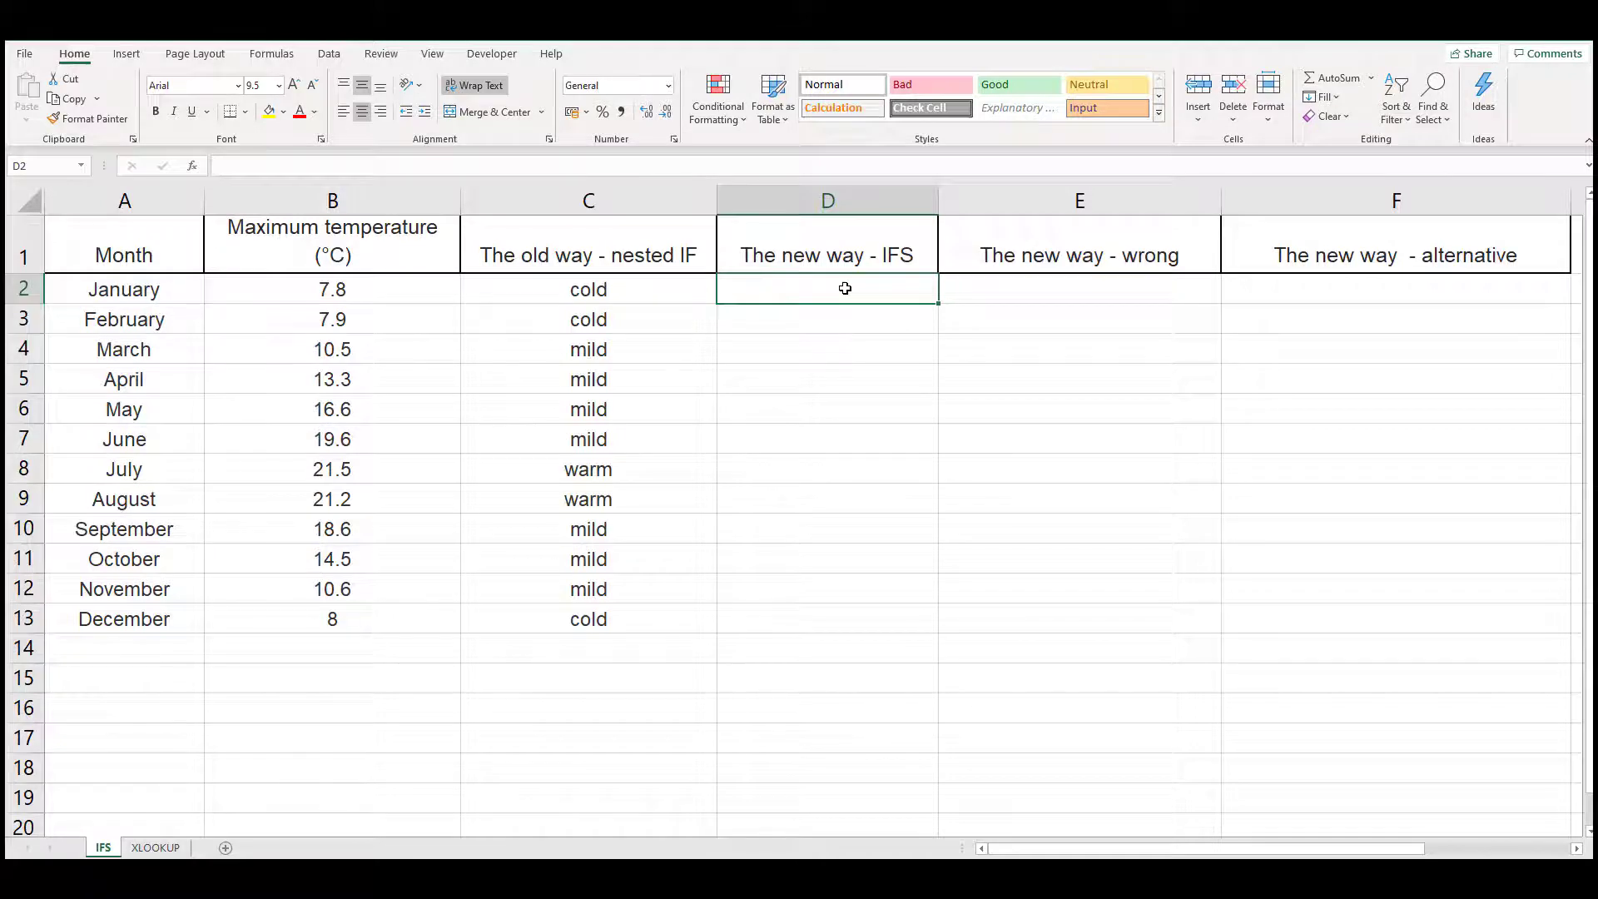
pyautogui.write('=ifs(')
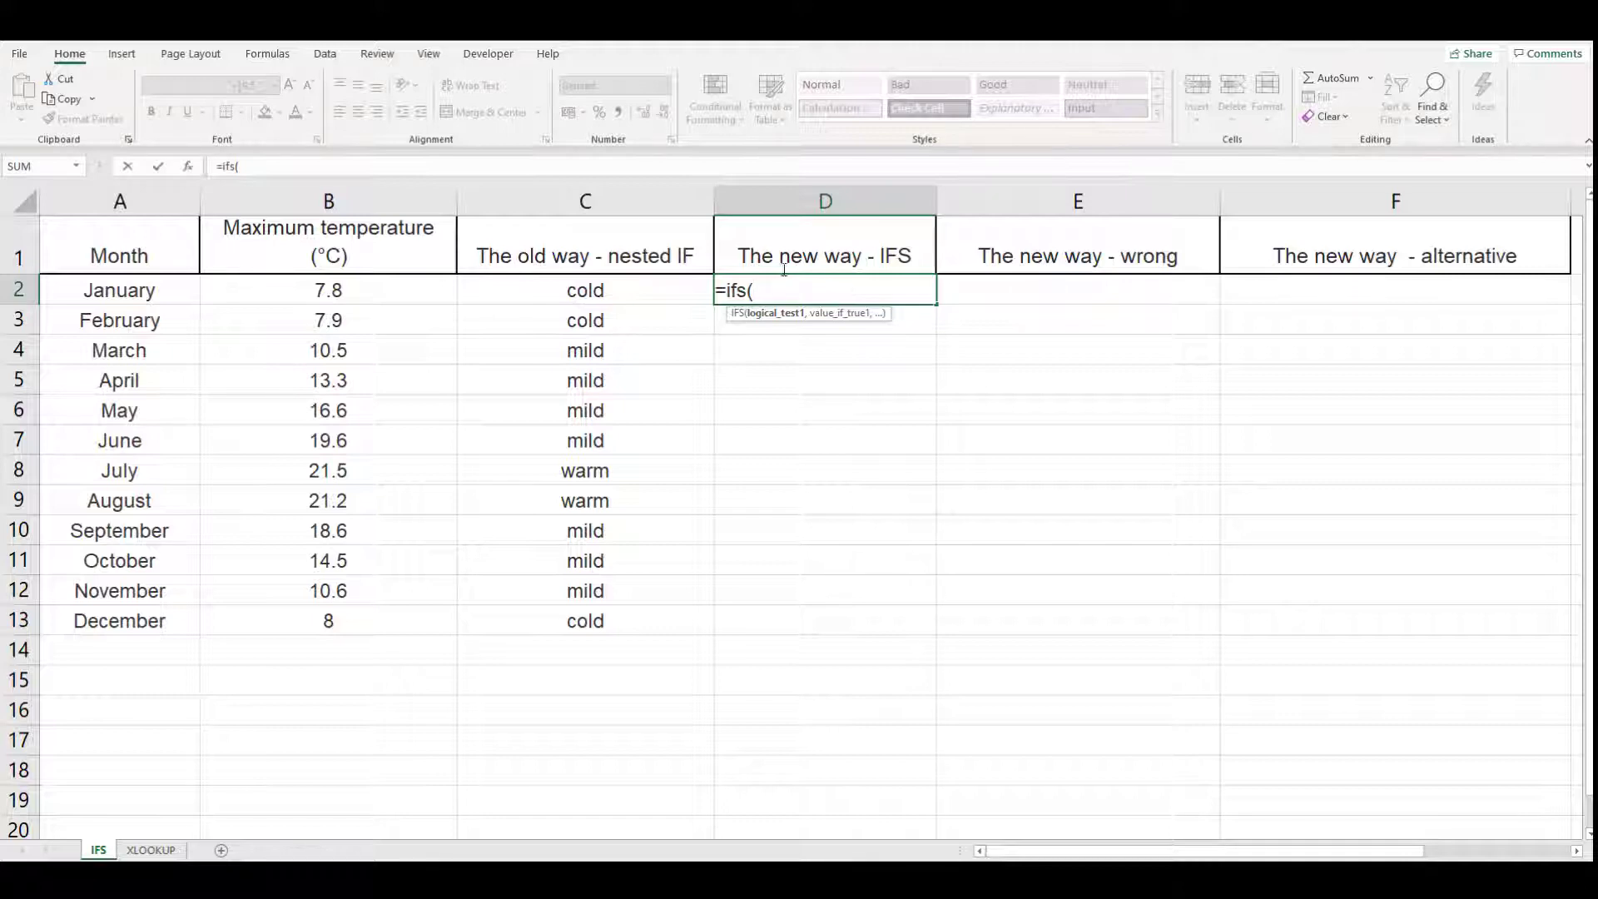
pyautogui.click(328, 289)
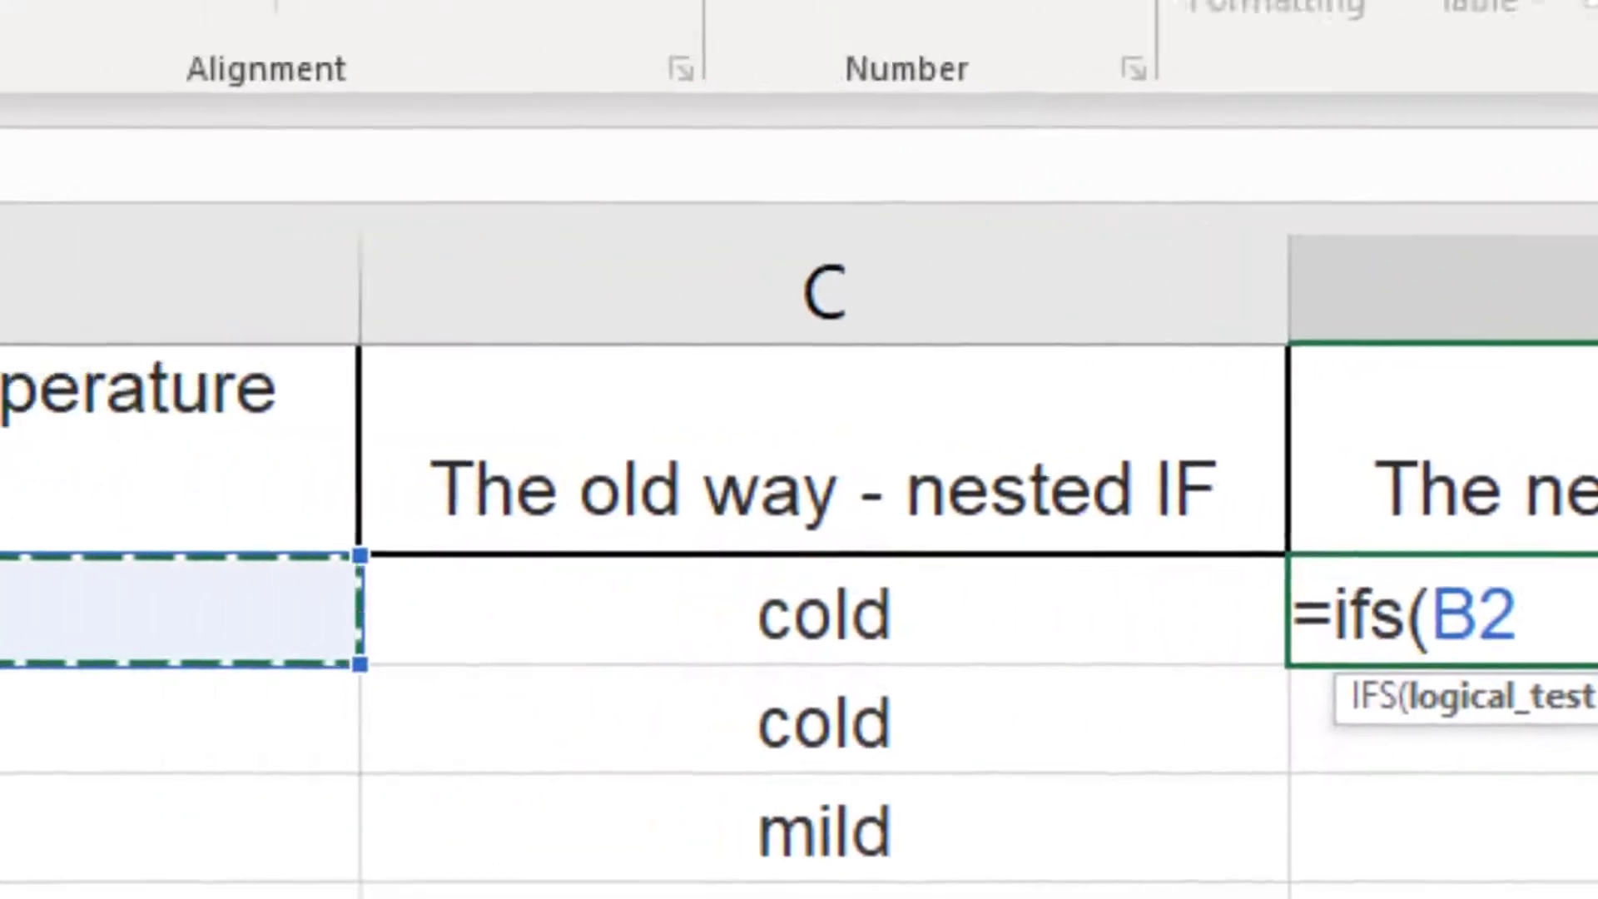
pyautogui.write('<')
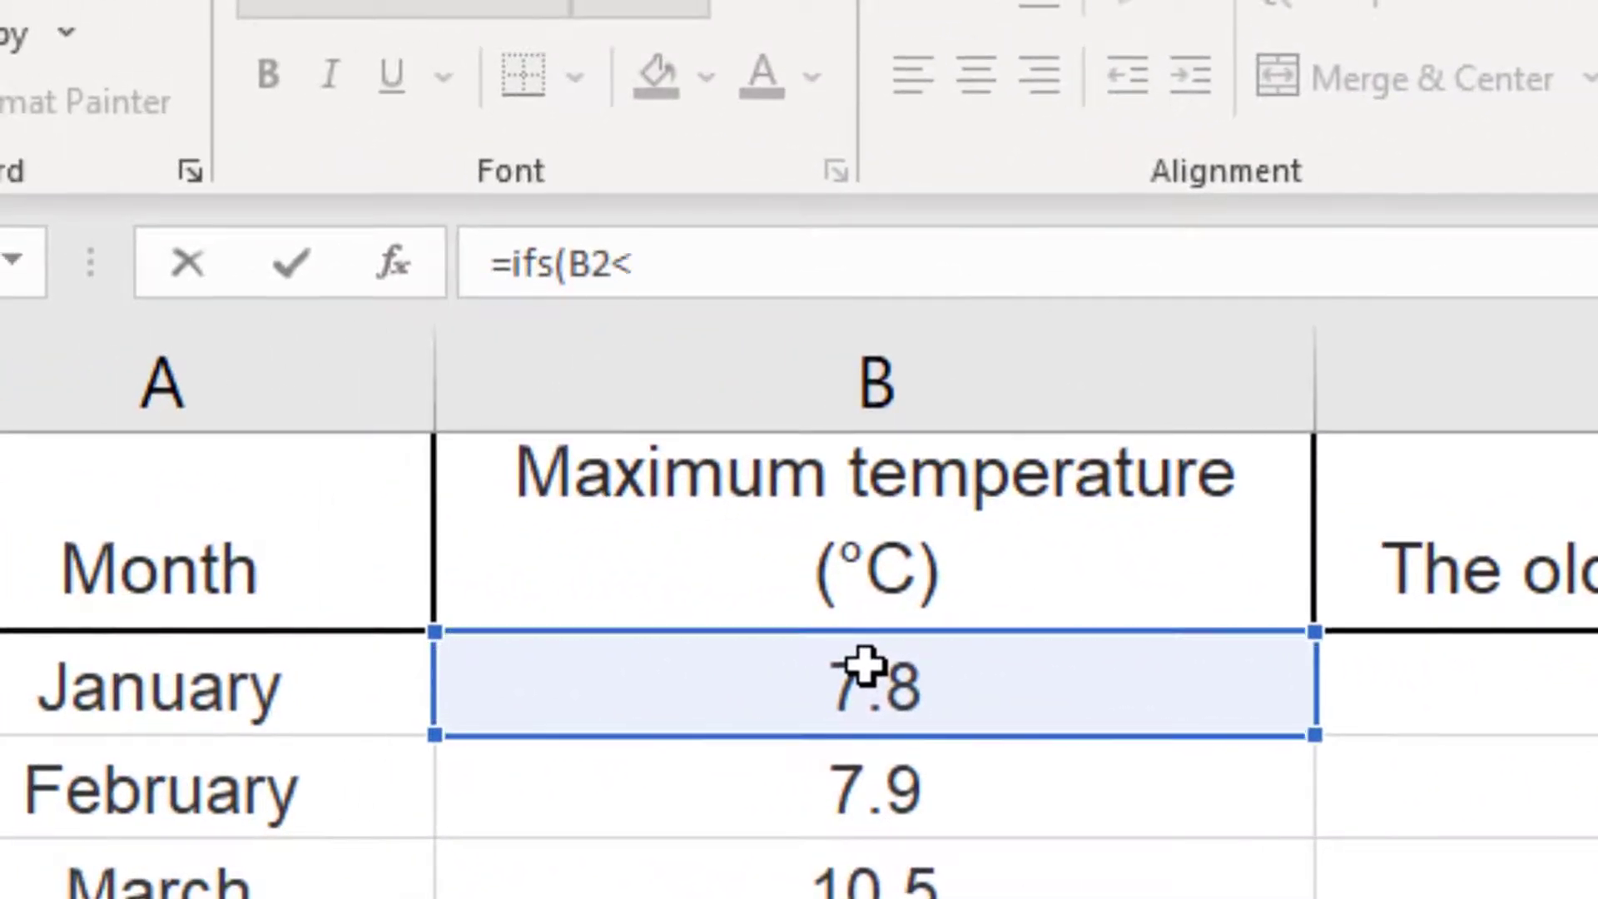
pyautogui.write('10')
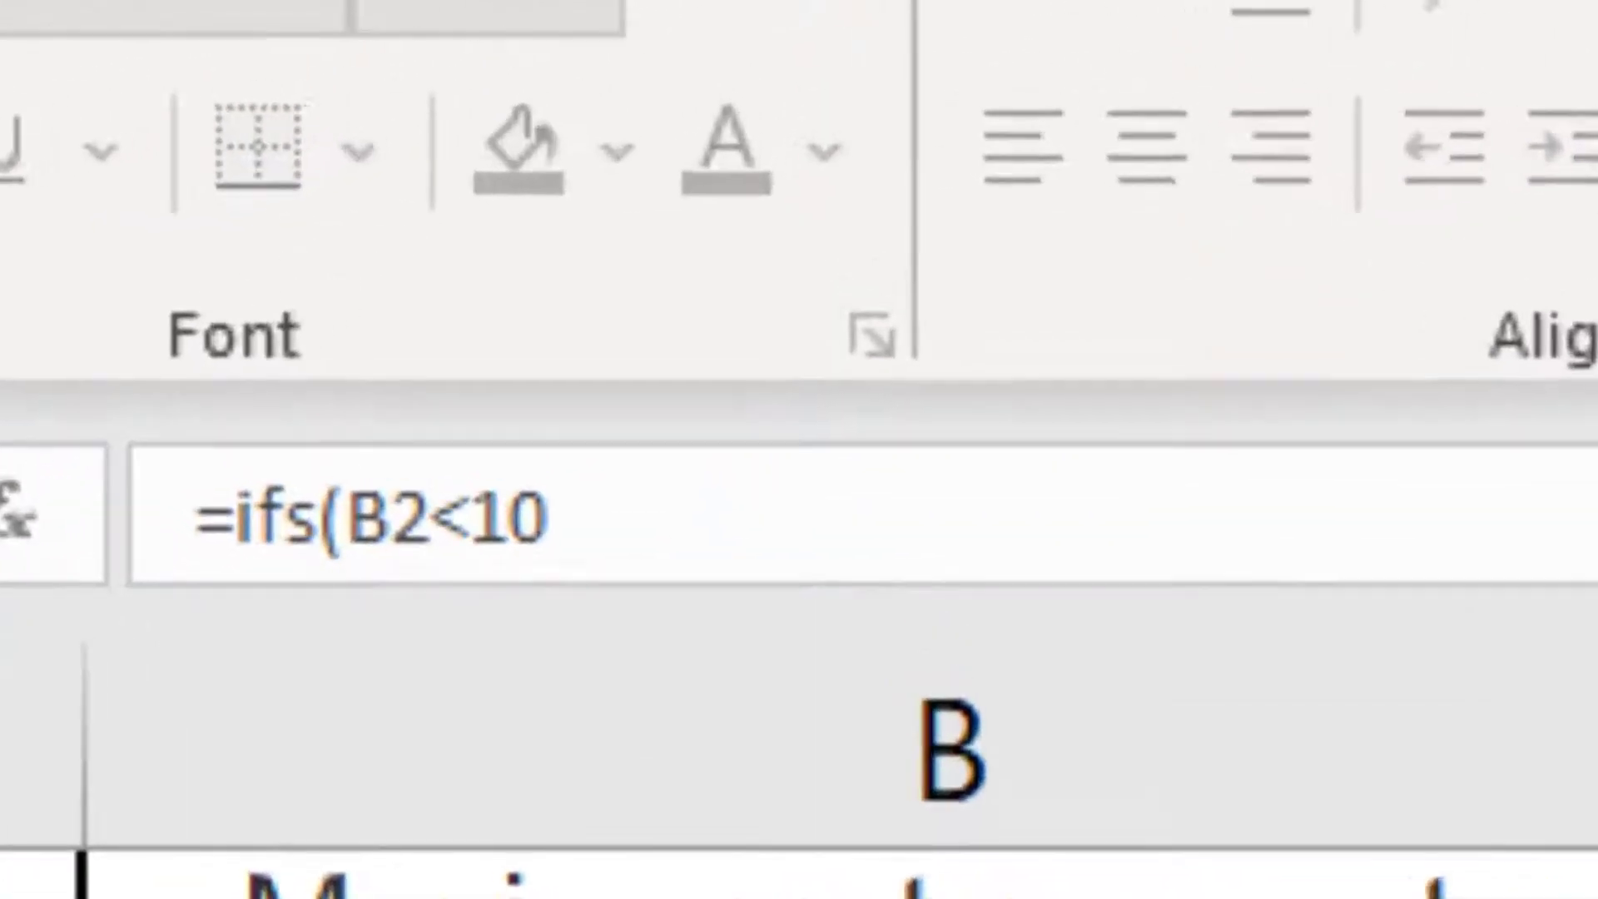
pyautogui.write(',"cold"')
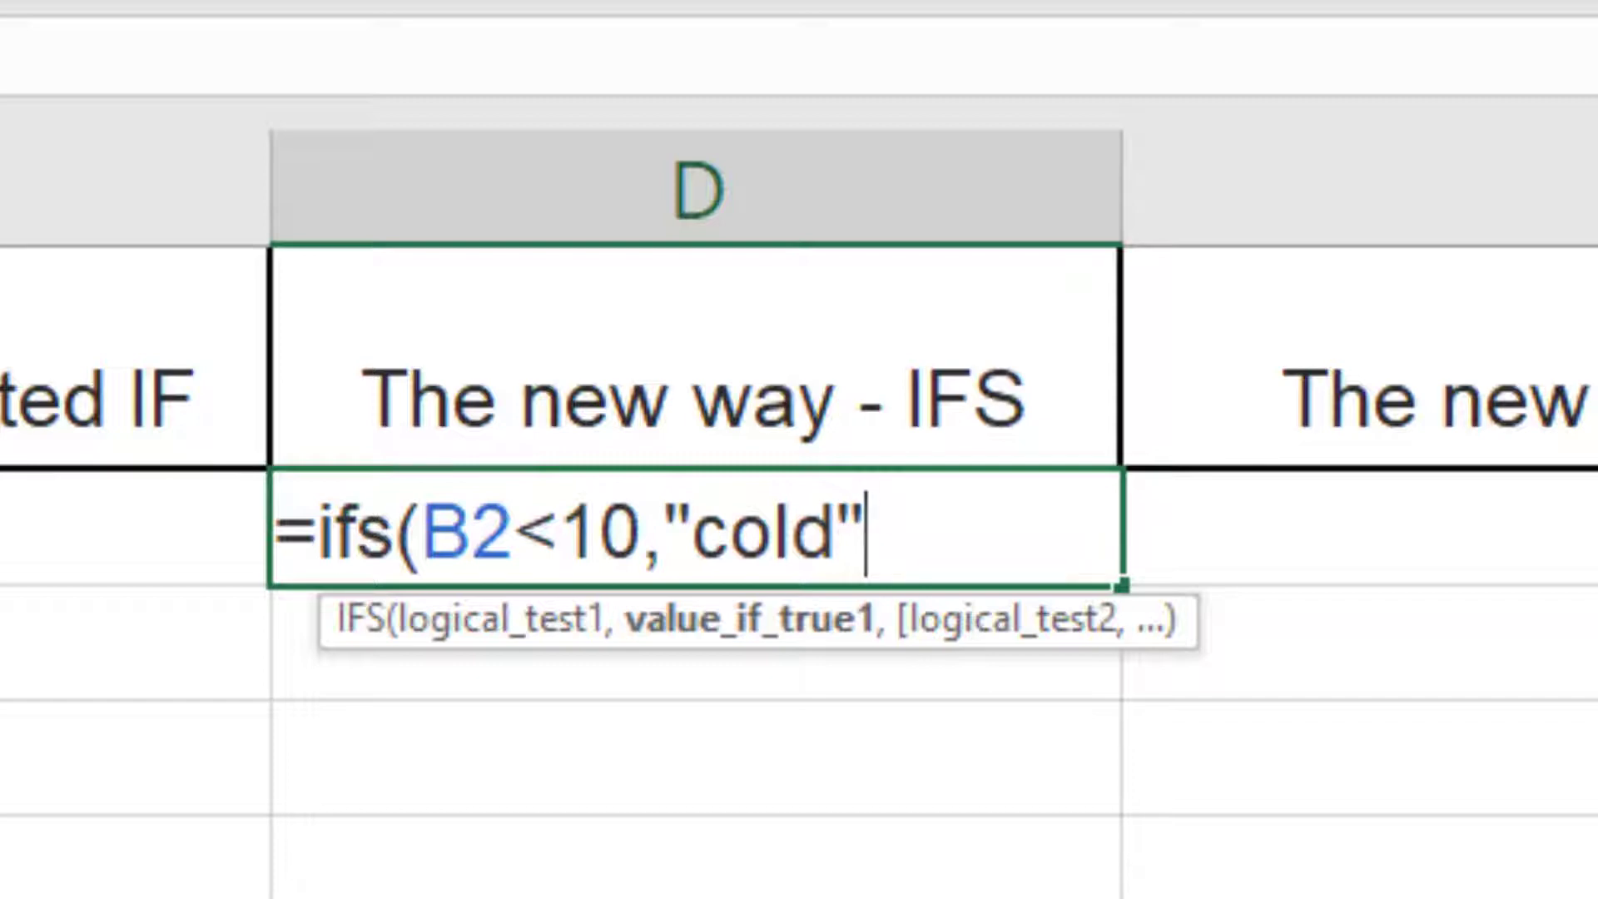
pyautogui.write(',B2<20')
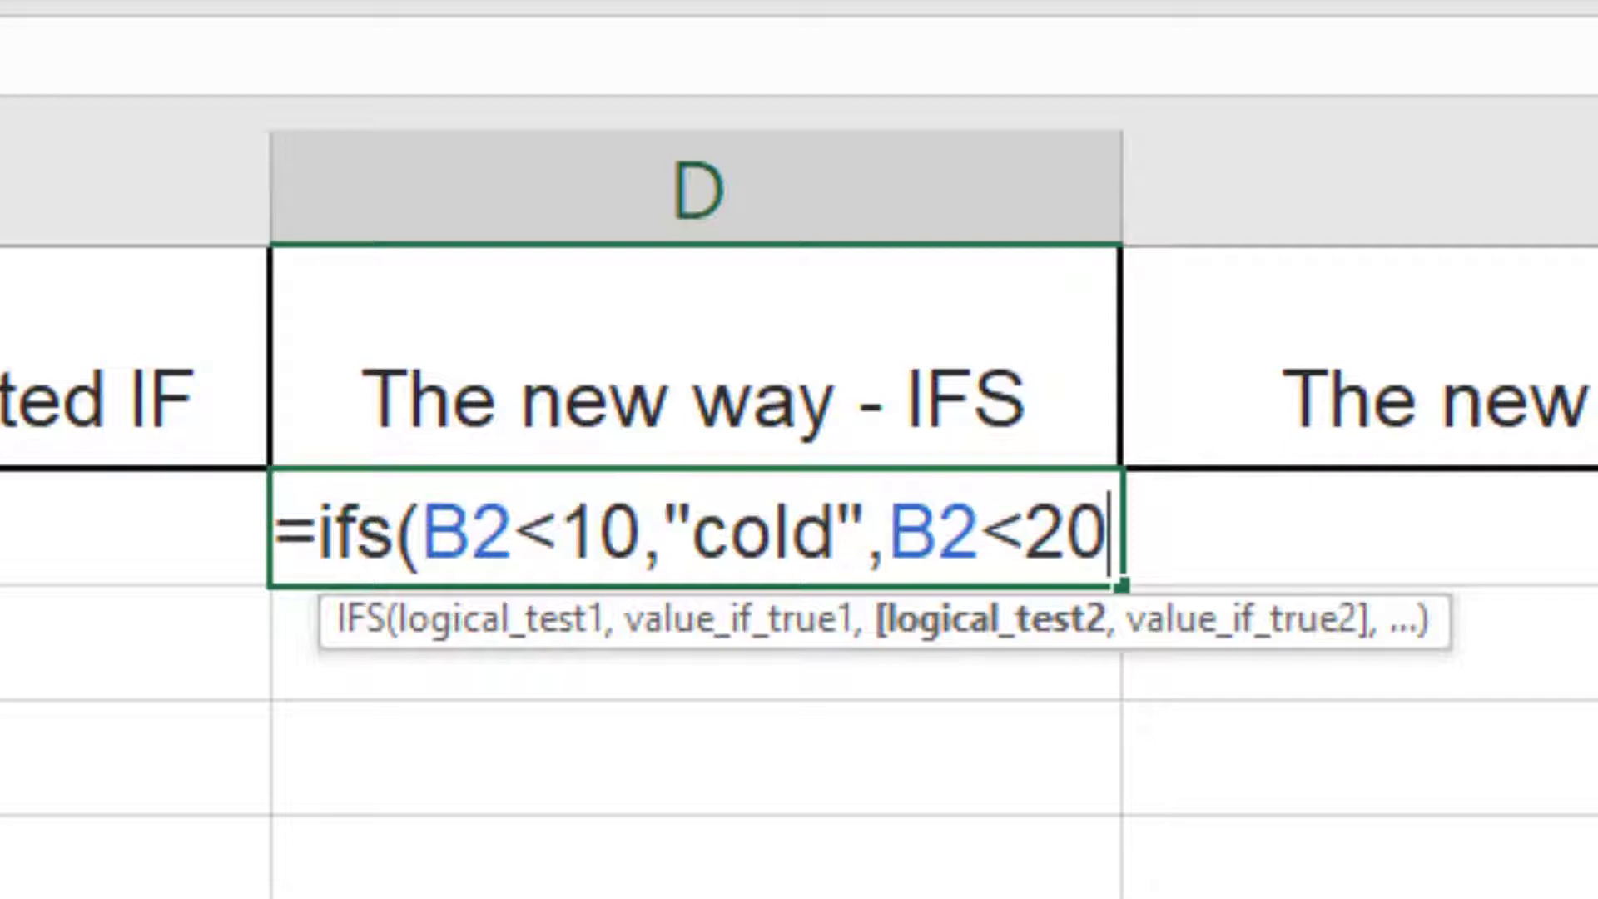
pyautogui.write(',"mild"')
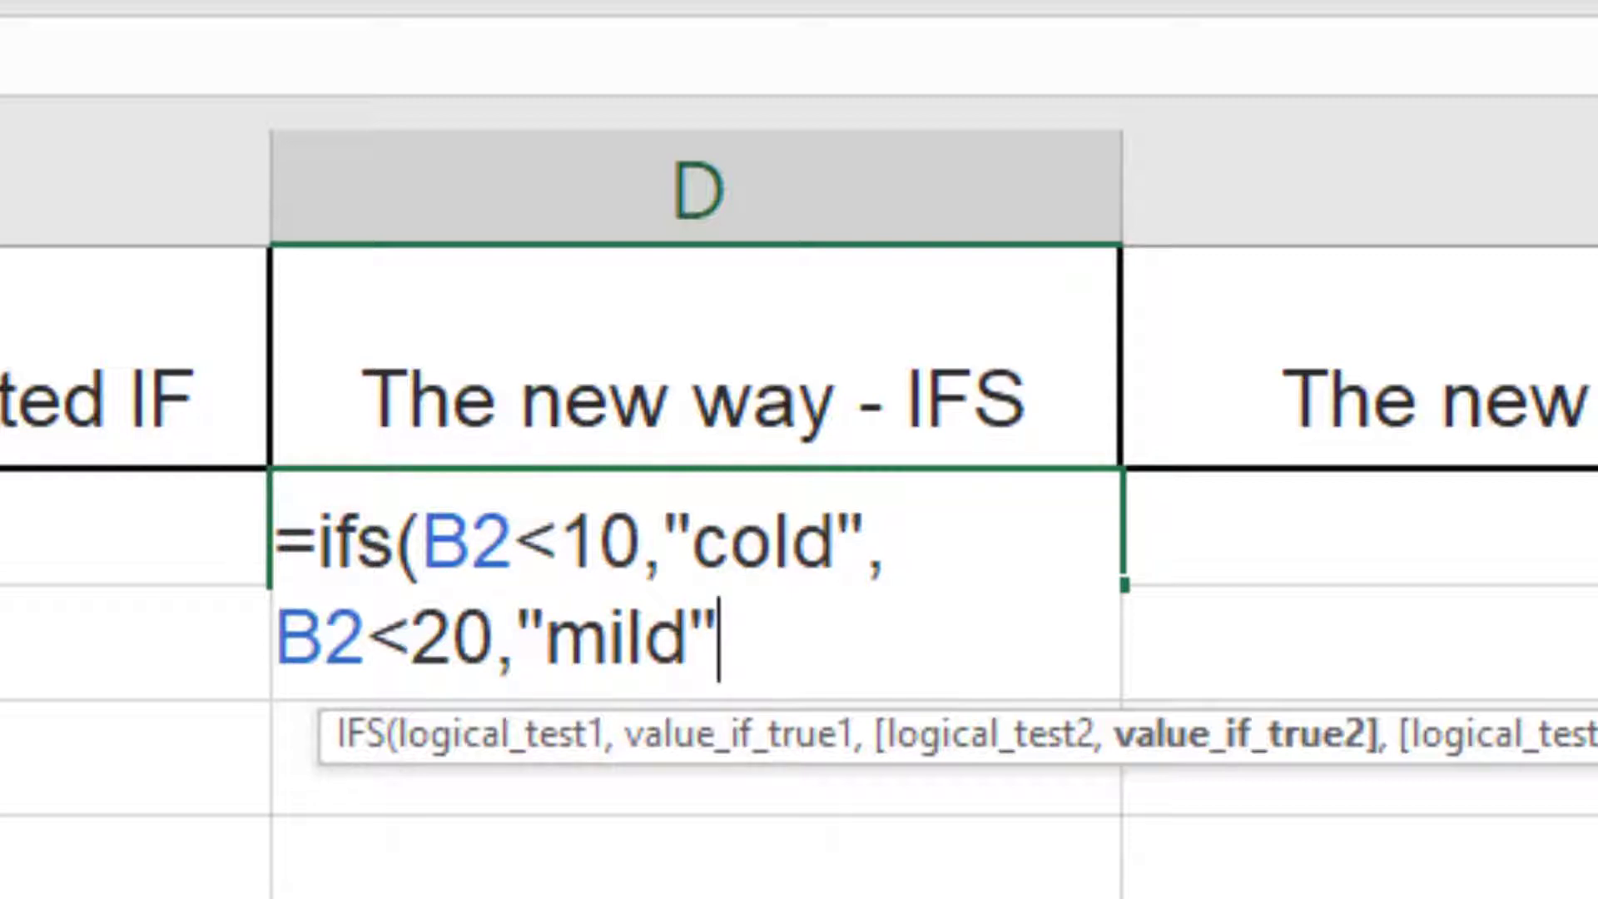
pyautogui.write(',B2>=20,"warm"')
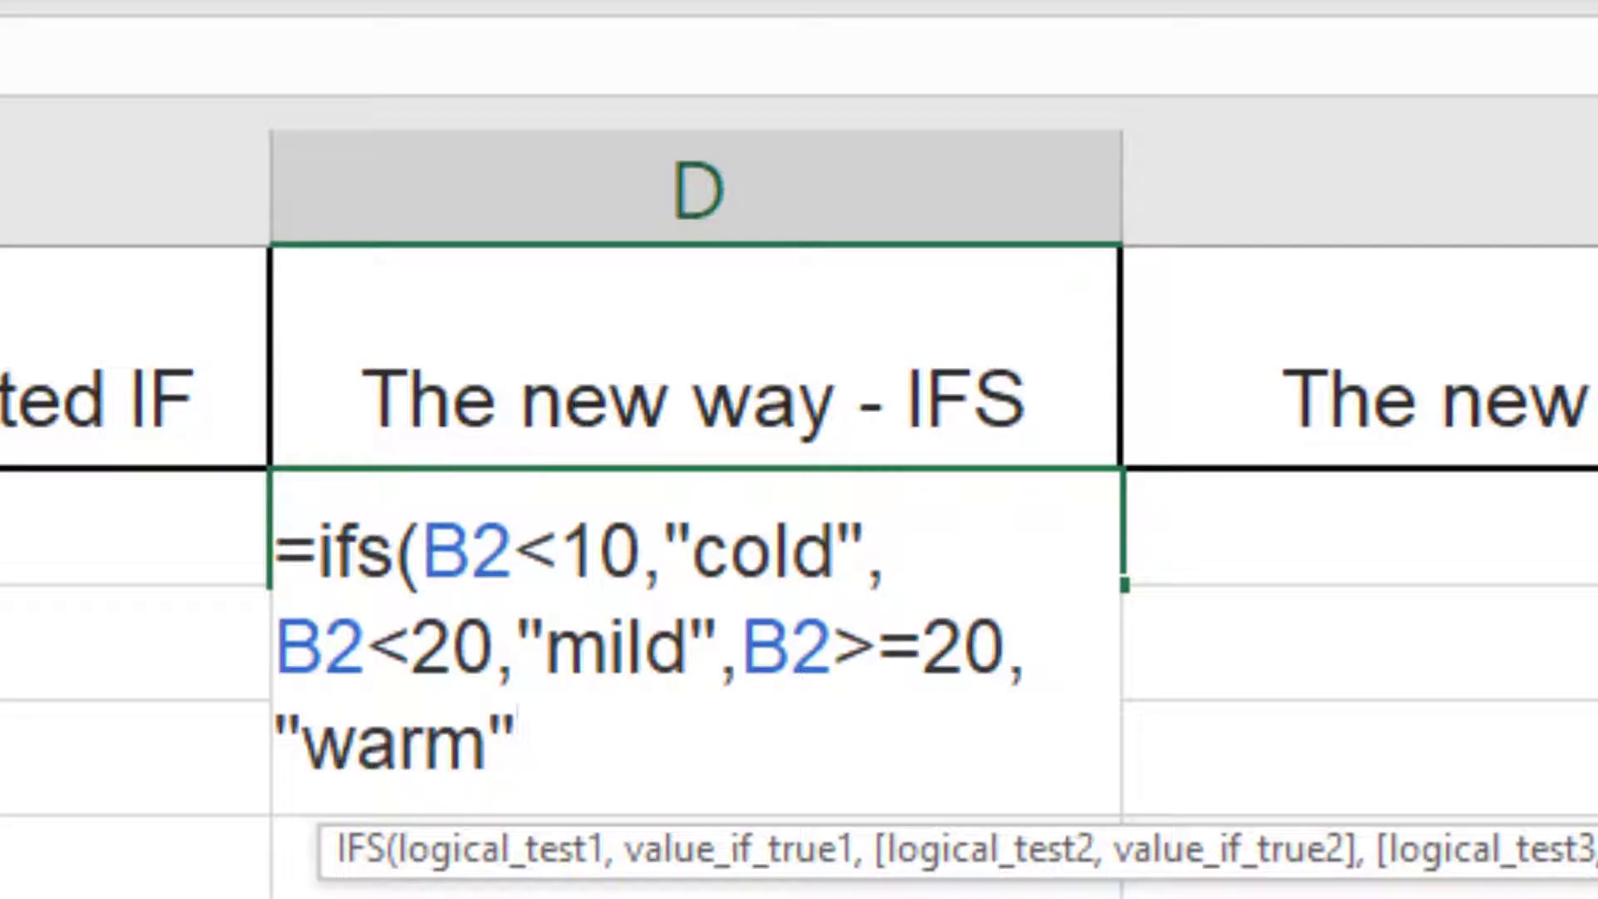
pyautogui.write(')')
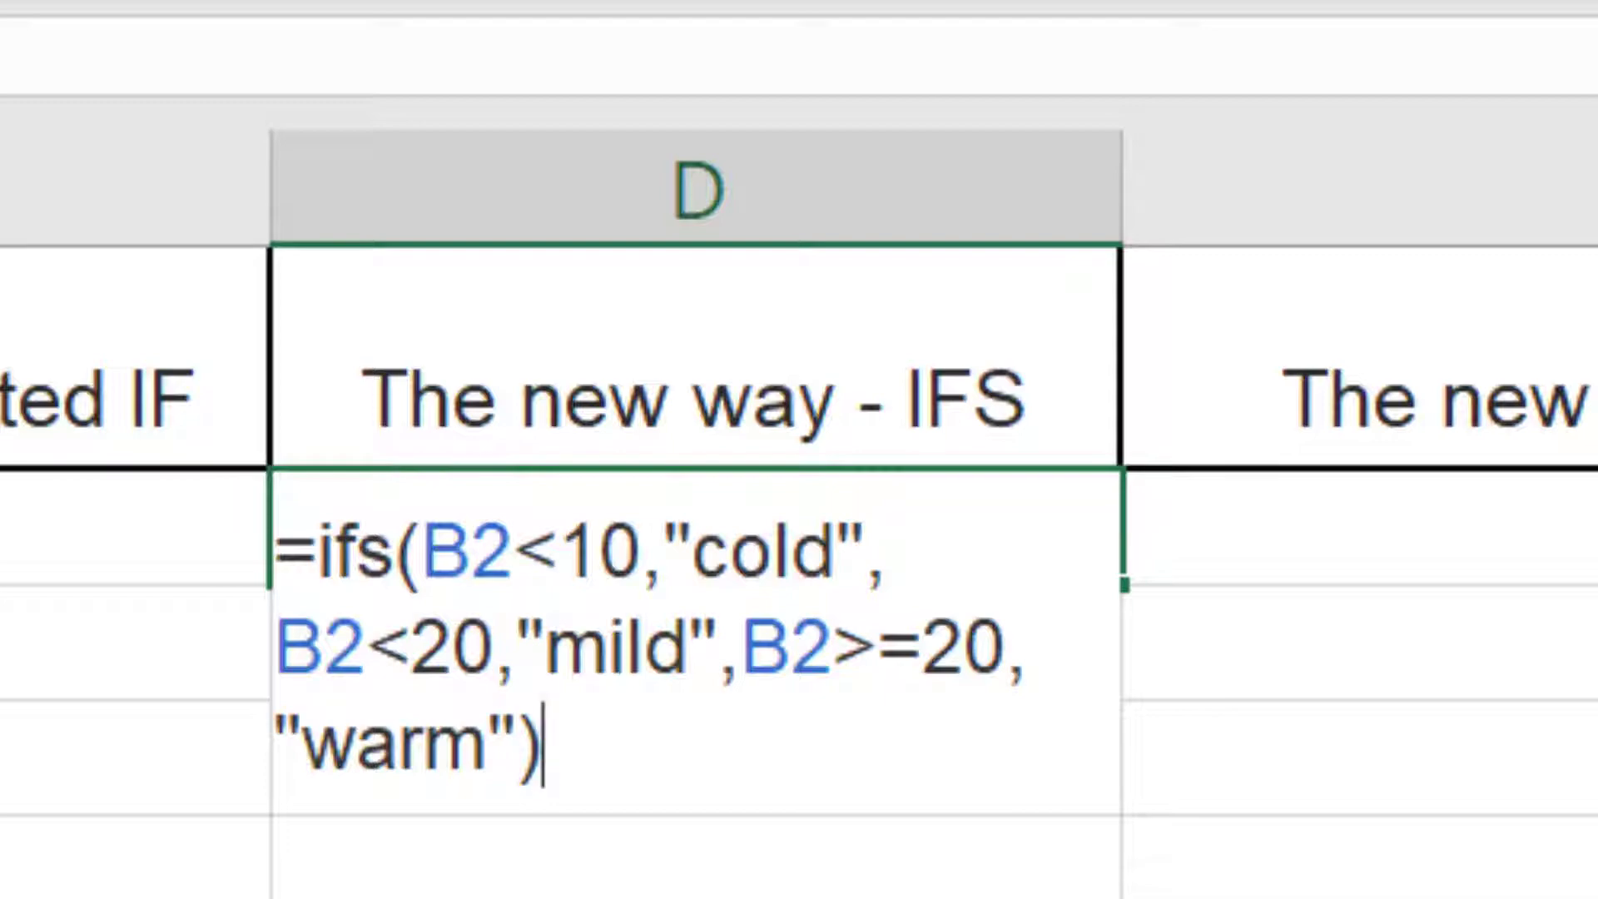
pyautogui.press('Return')
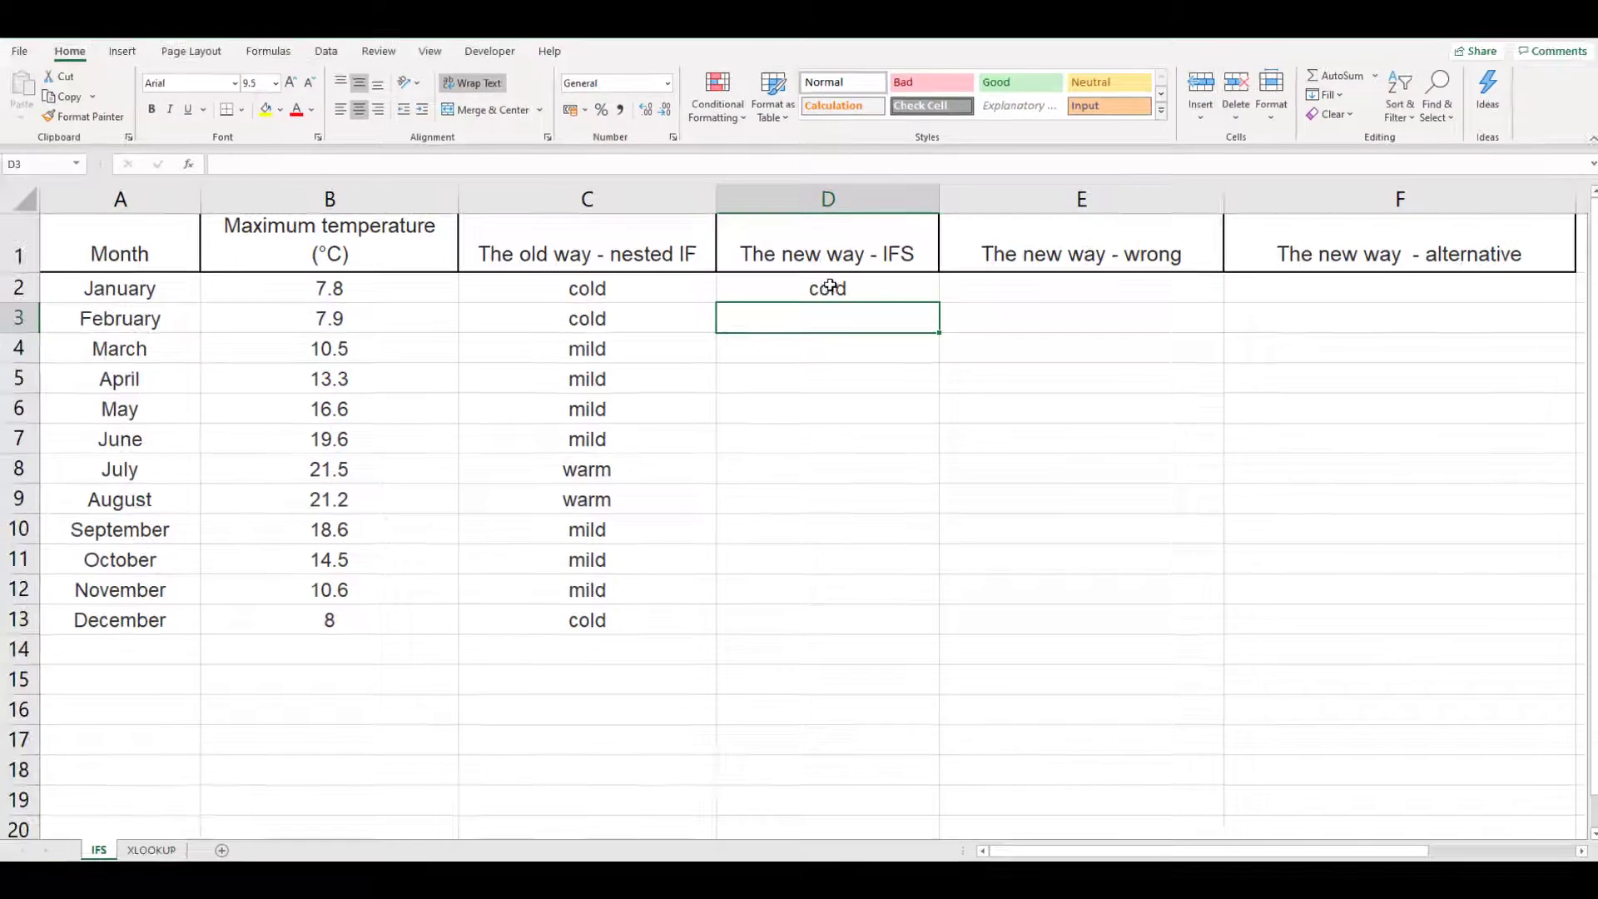
# - Fill the IFS formula from D2 down to D13 and check the copied formulas in the column
pyautogui.click(831, 288)
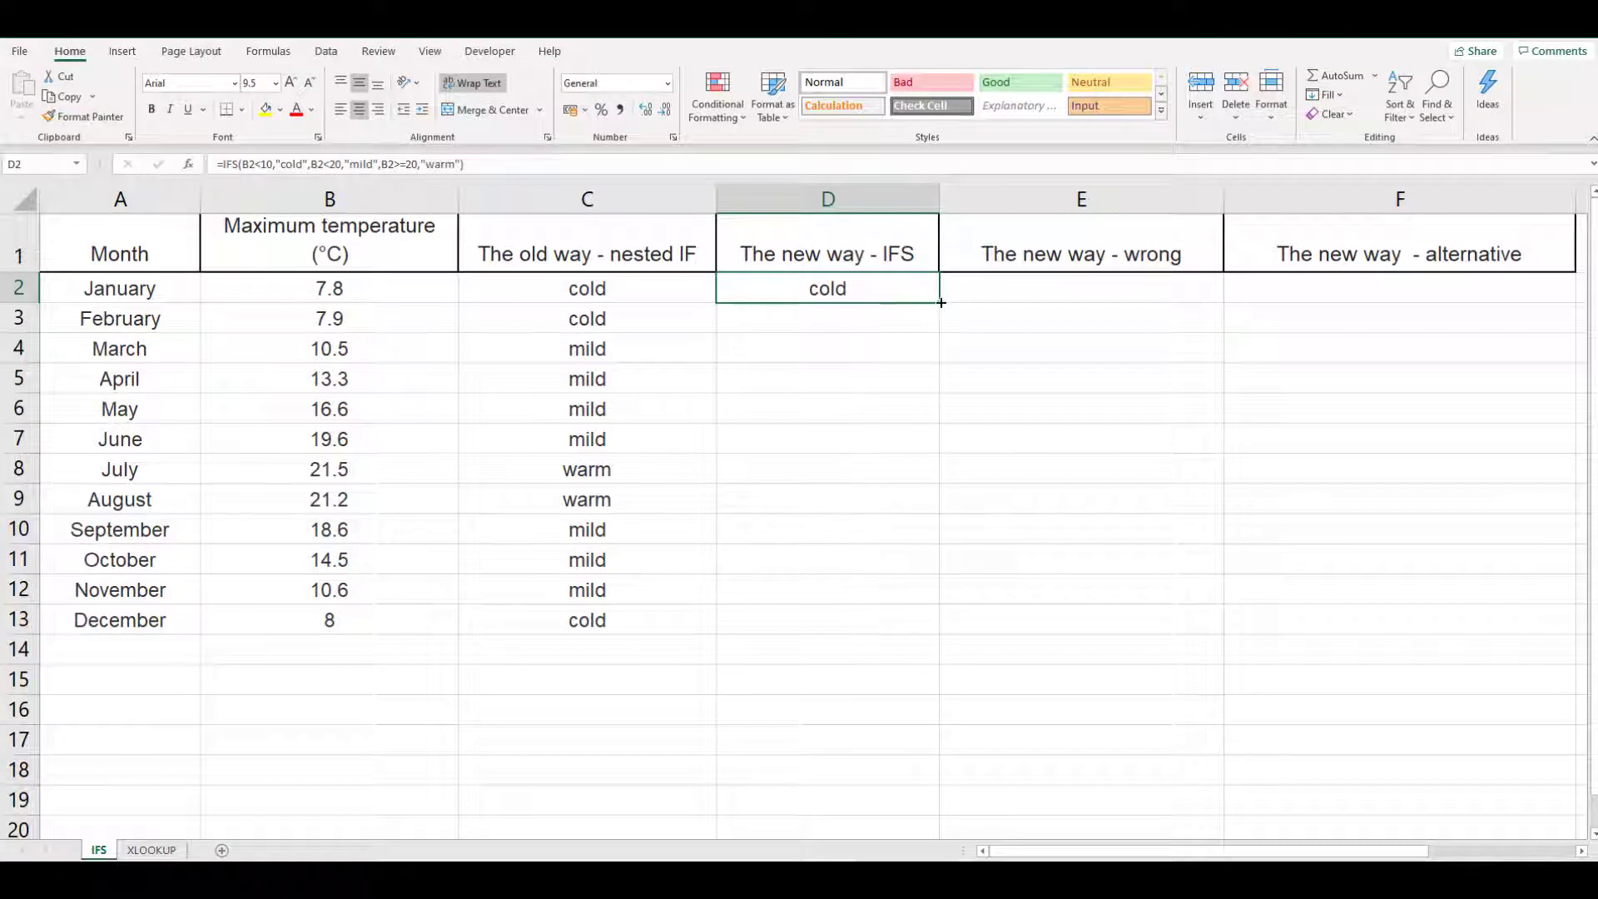
pyautogui.doubleClick(940, 302)
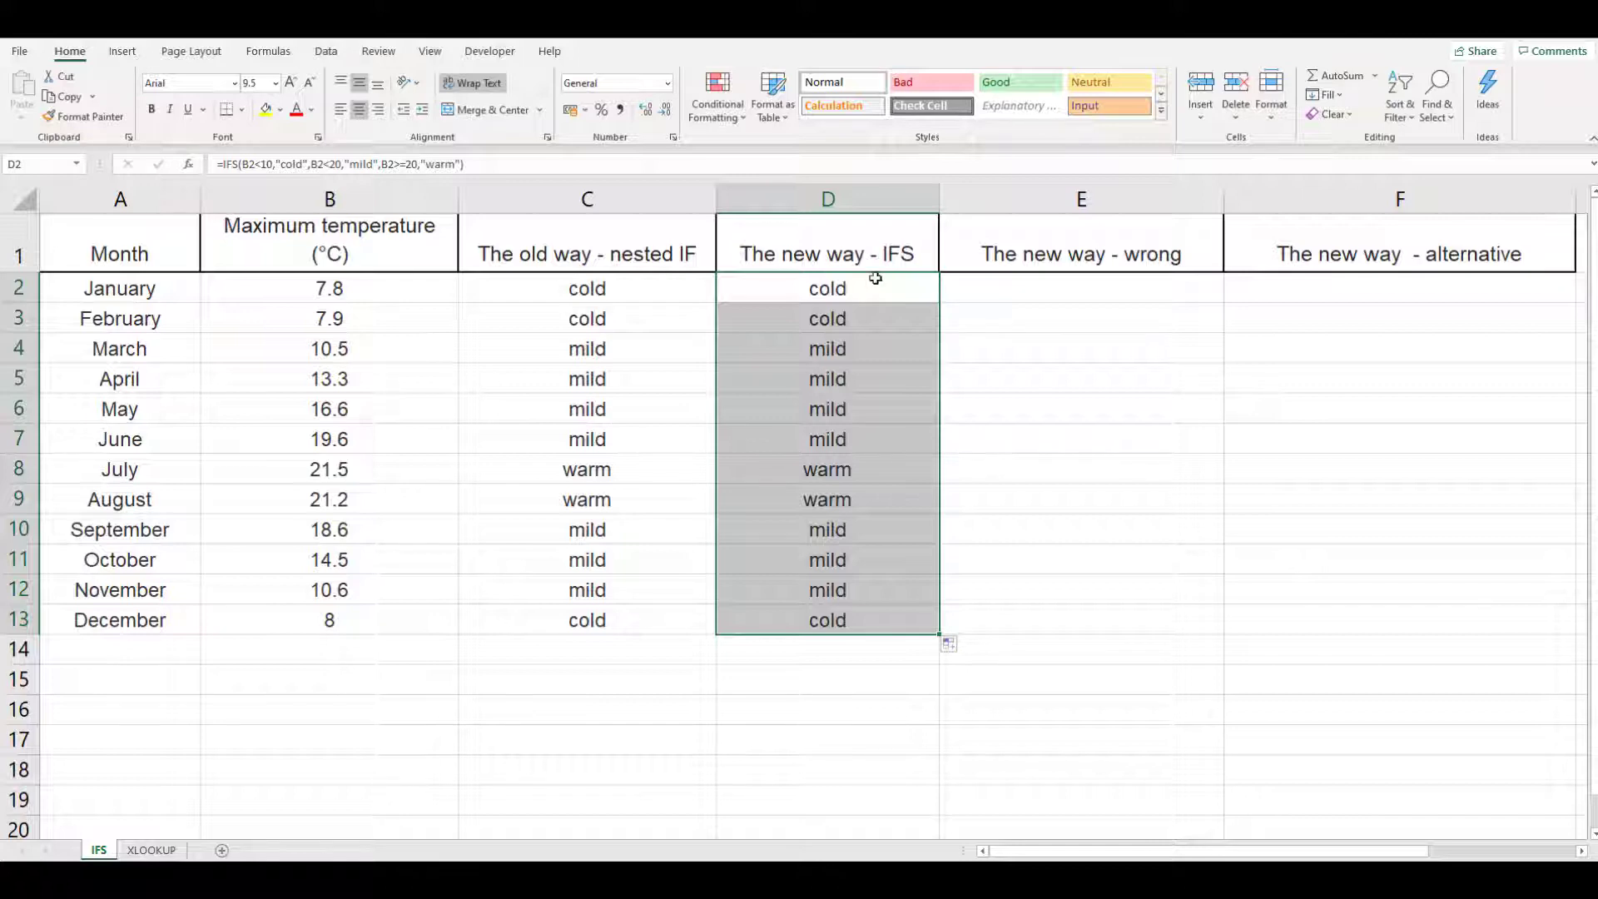
pyautogui.click(846, 287)
pyautogui.click(846, 317)
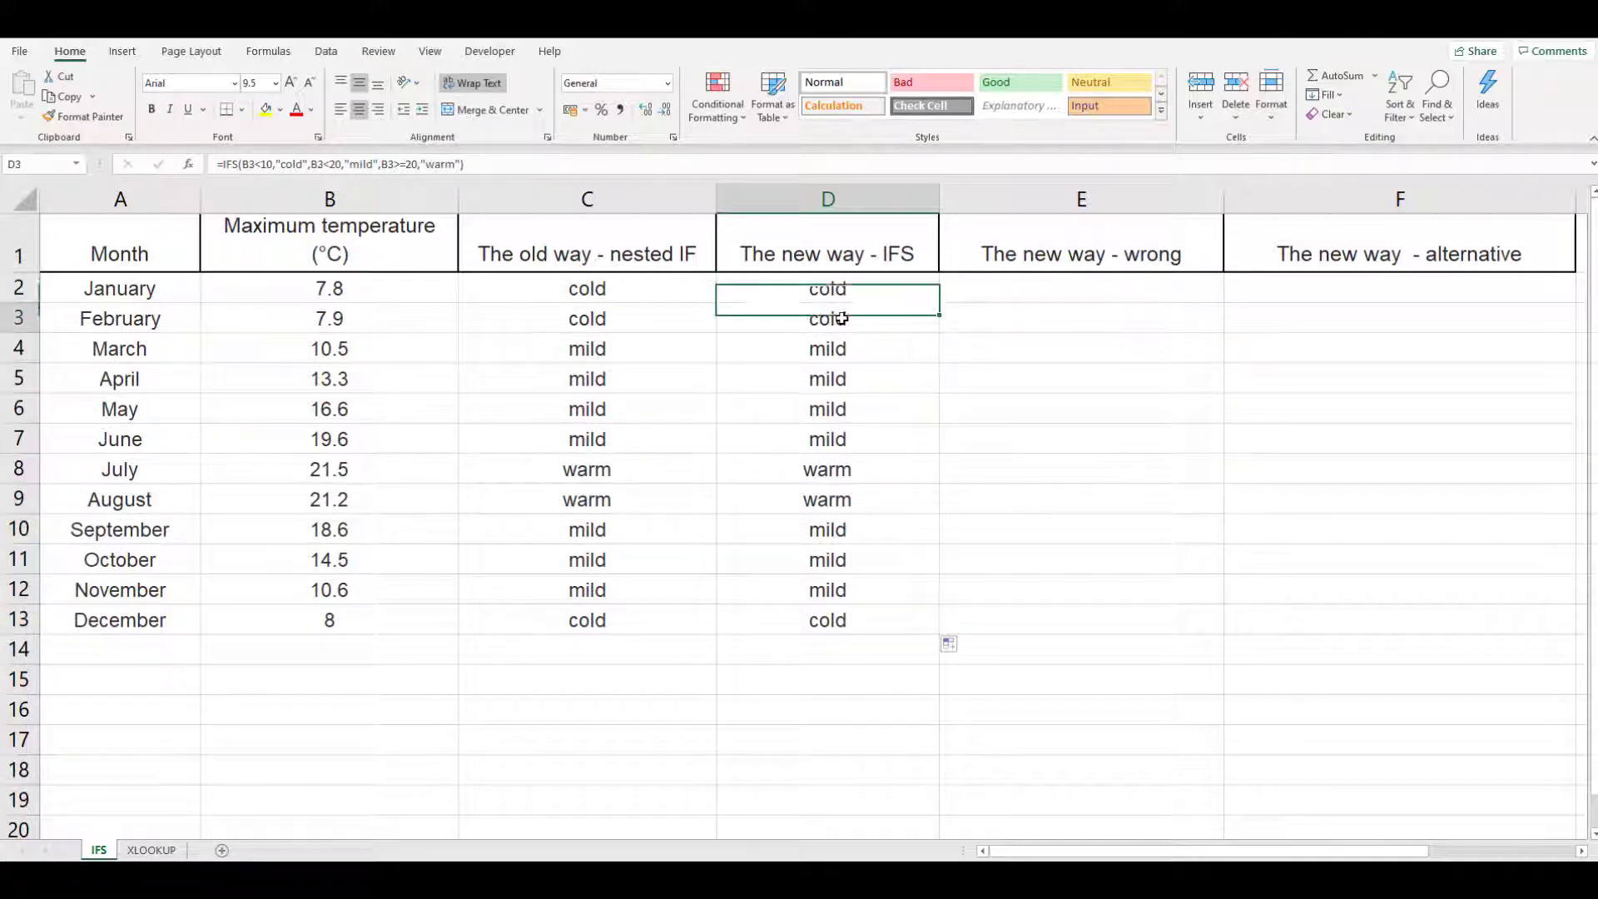
pyautogui.click(841, 343)
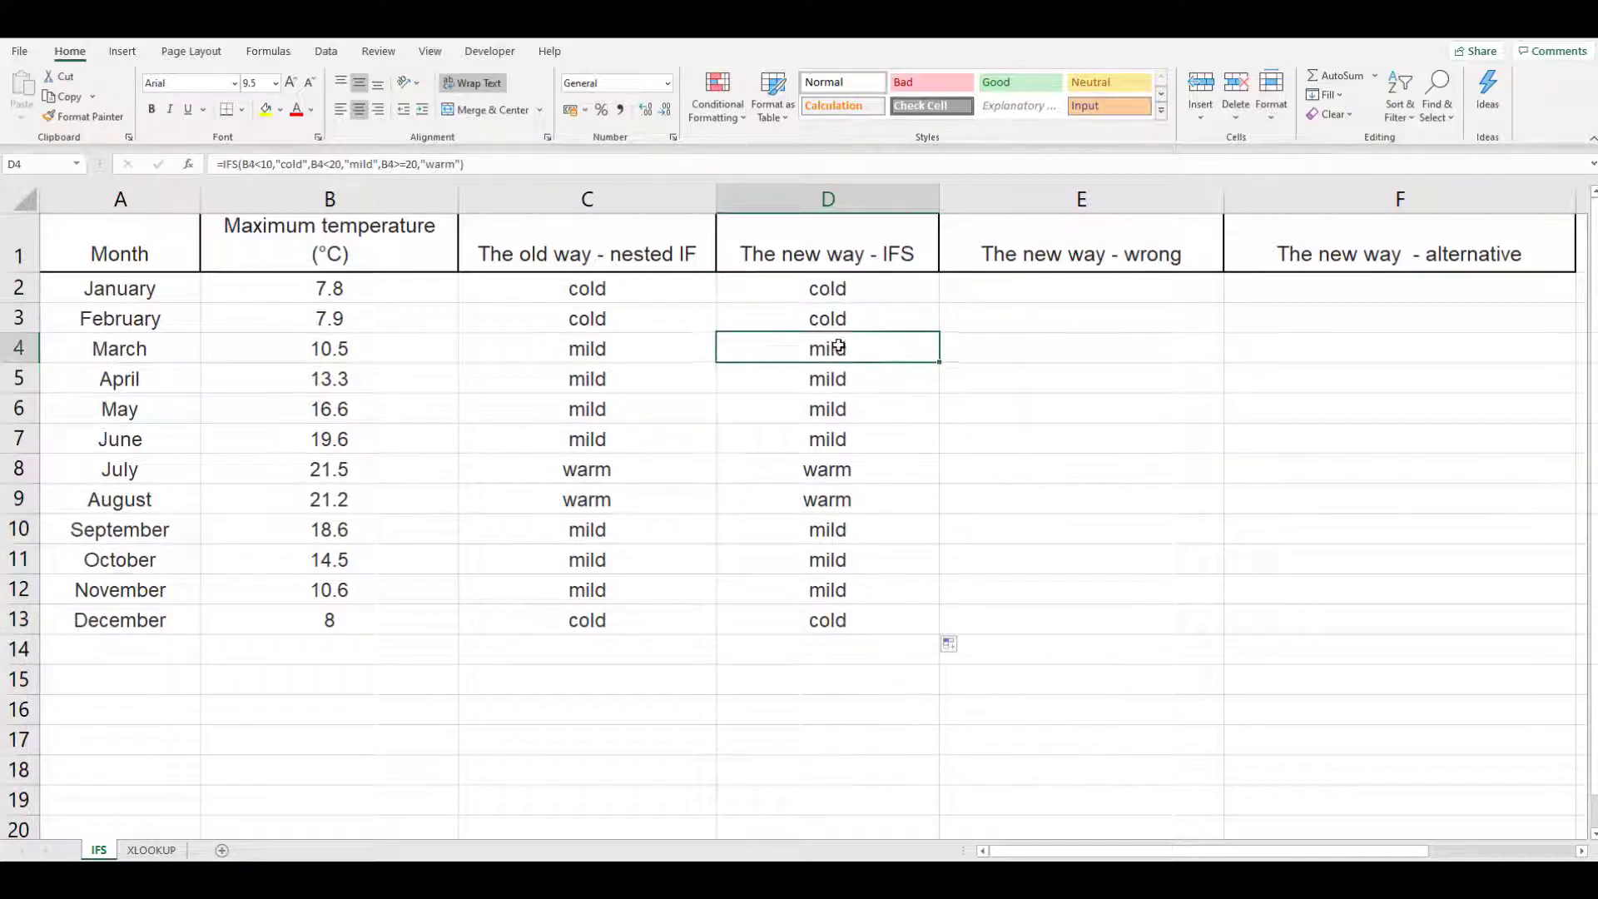
pyautogui.click(850, 620)
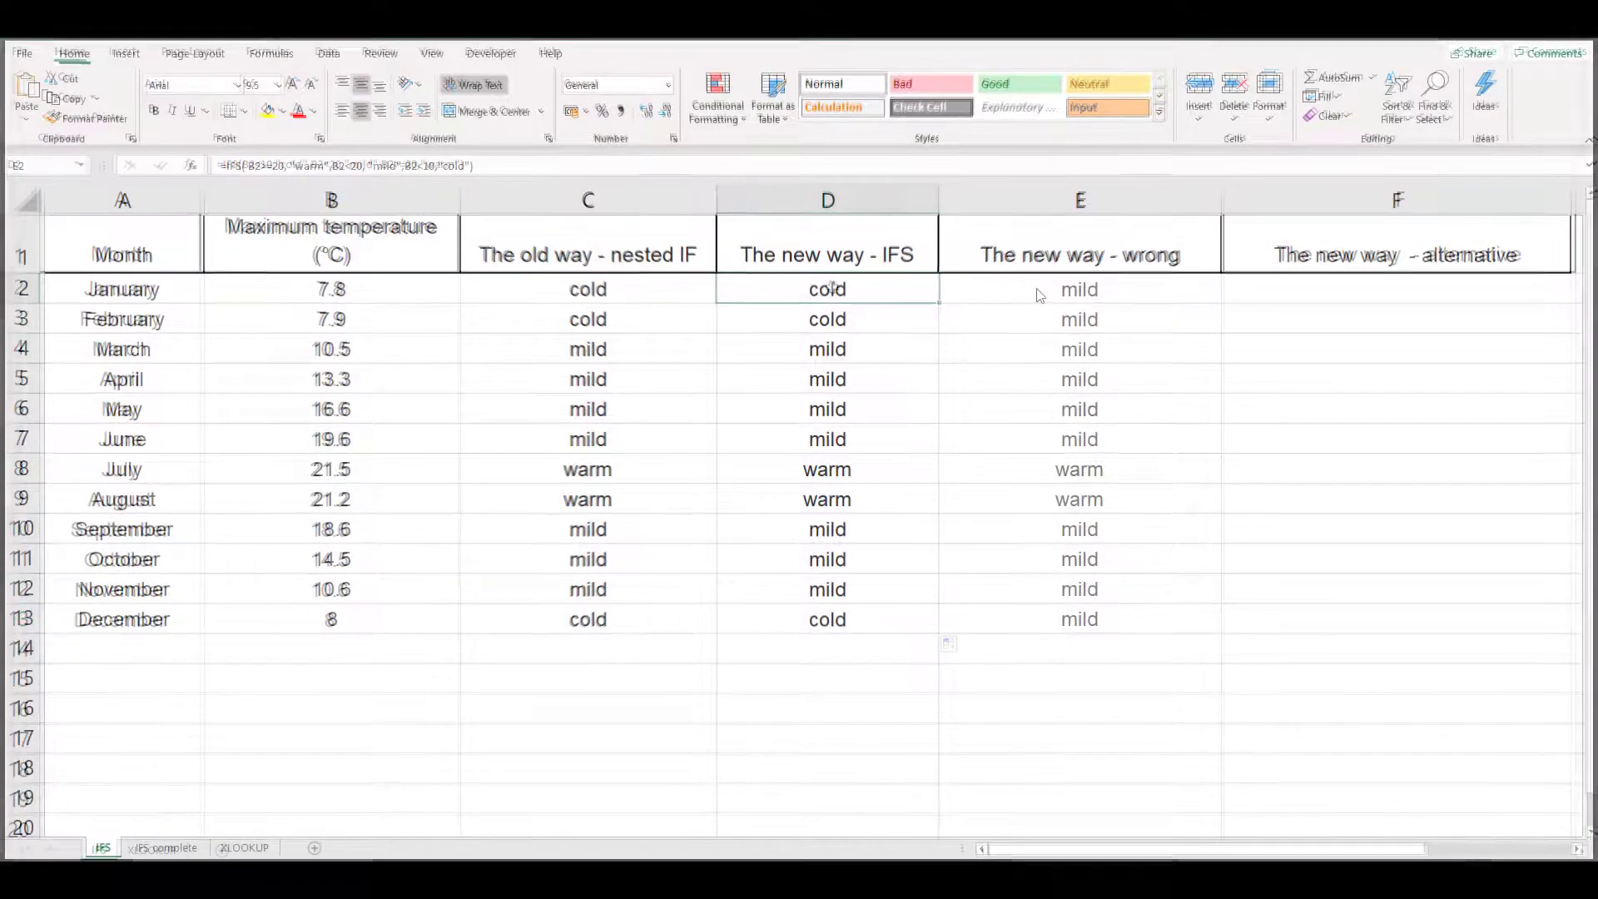
# - Examine the order of the conditions in the IFS formula in E2 and the classifications it gives in E2:E13
pyautogui.click(1036, 288)
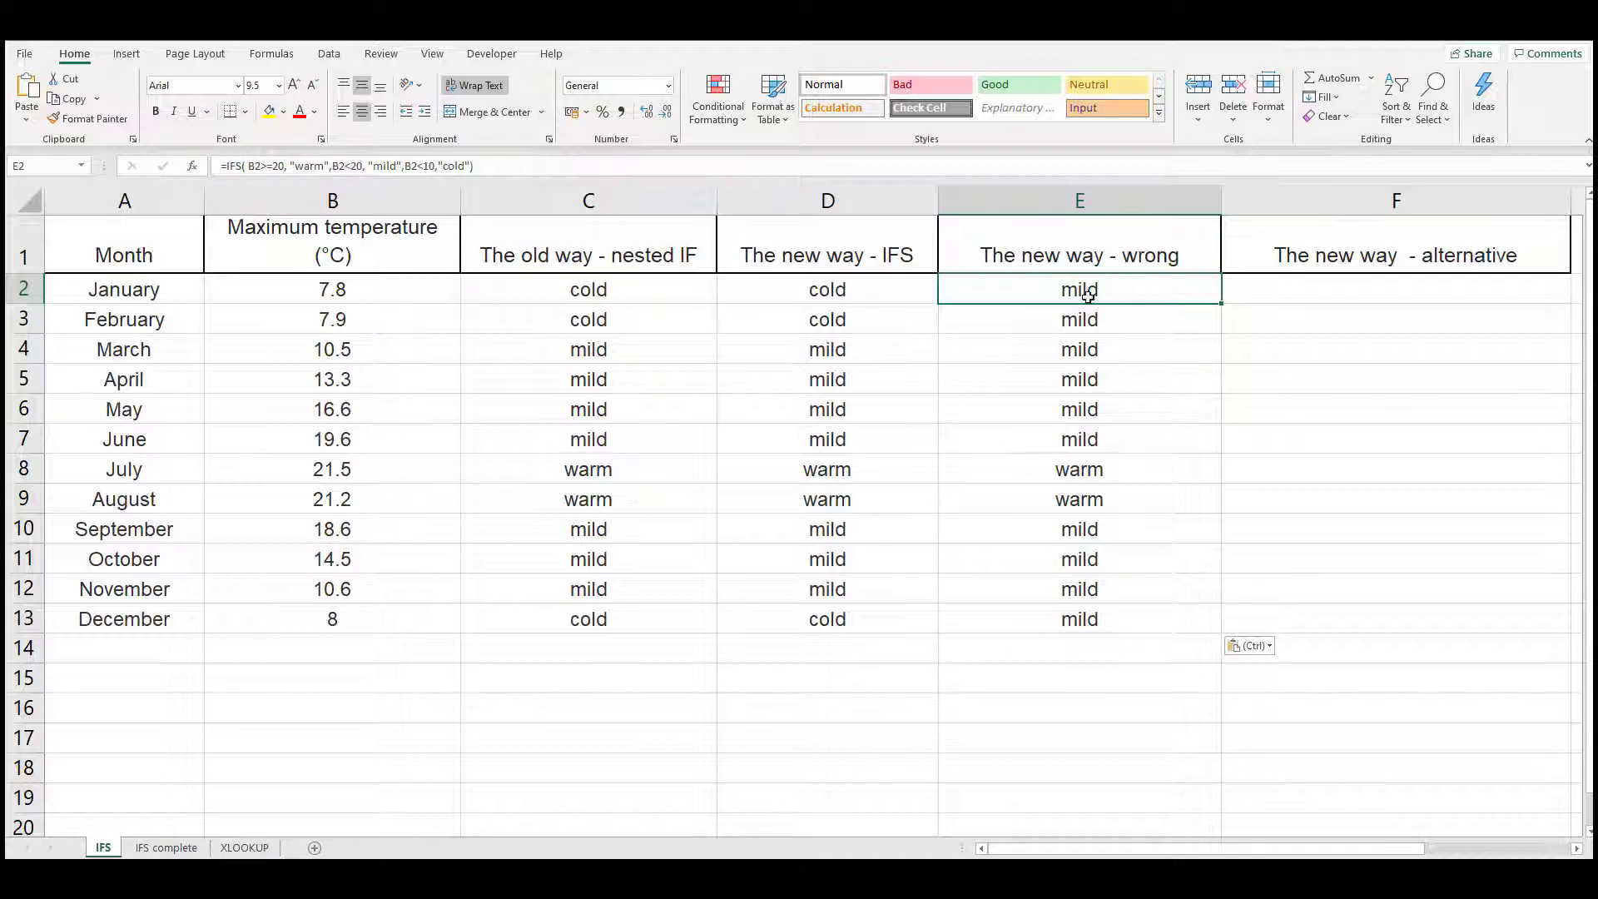
pyautogui.moveTo(1116, 297); pyautogui.dragTo(1072, 626)
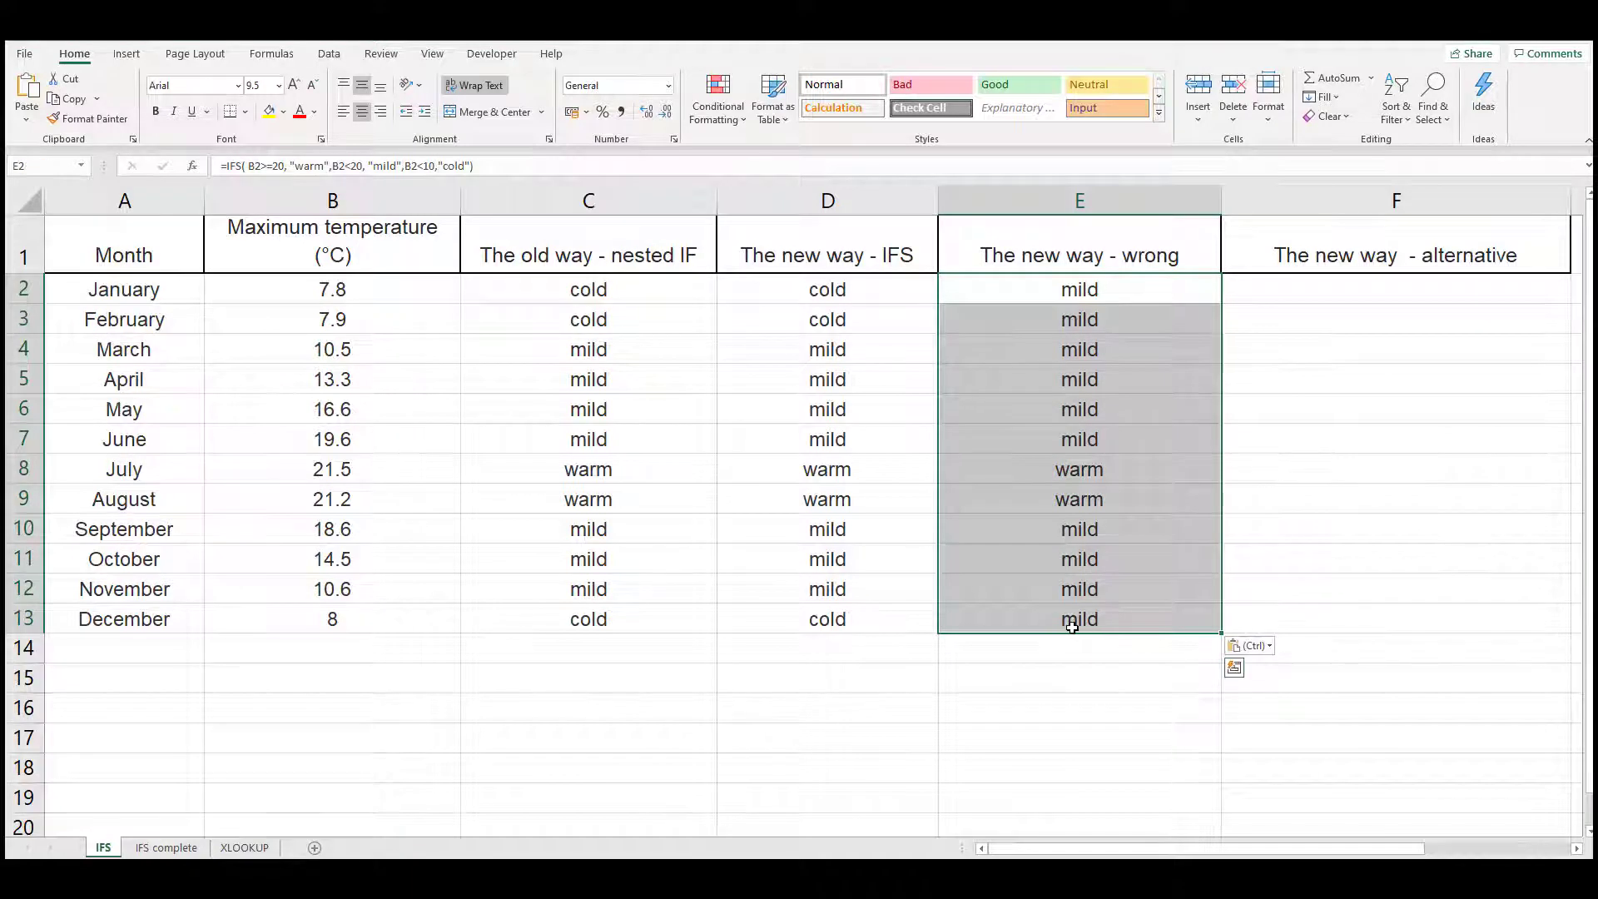
pyautogui.click(1110, 289)
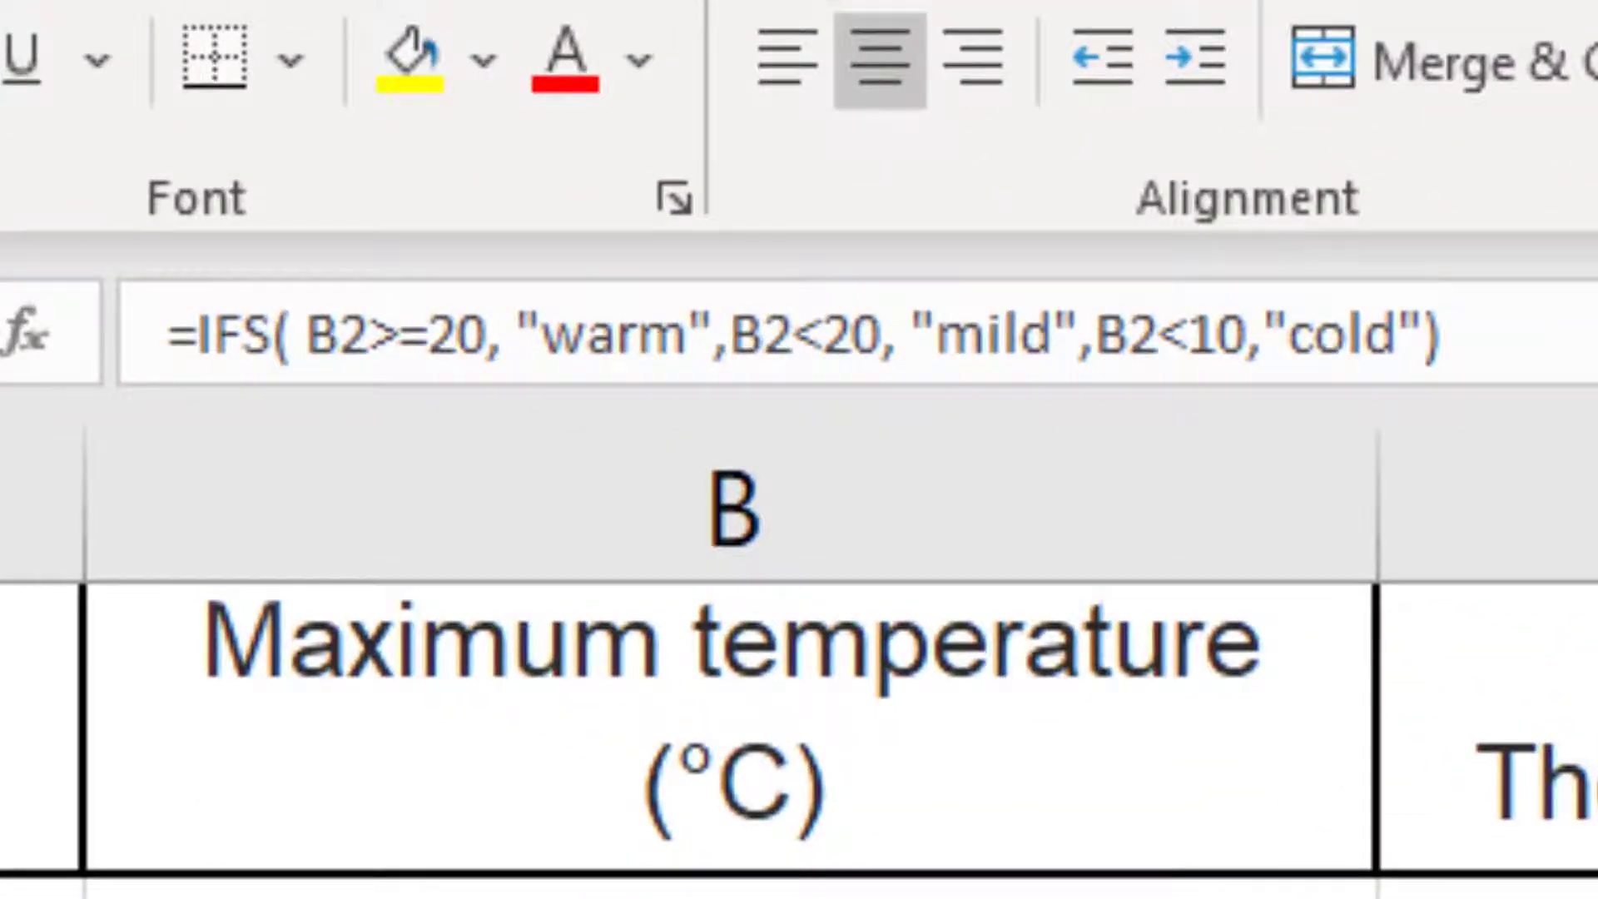
pyautogui.moveTo(361, 311); pyautogui.dragTo(706, 310)
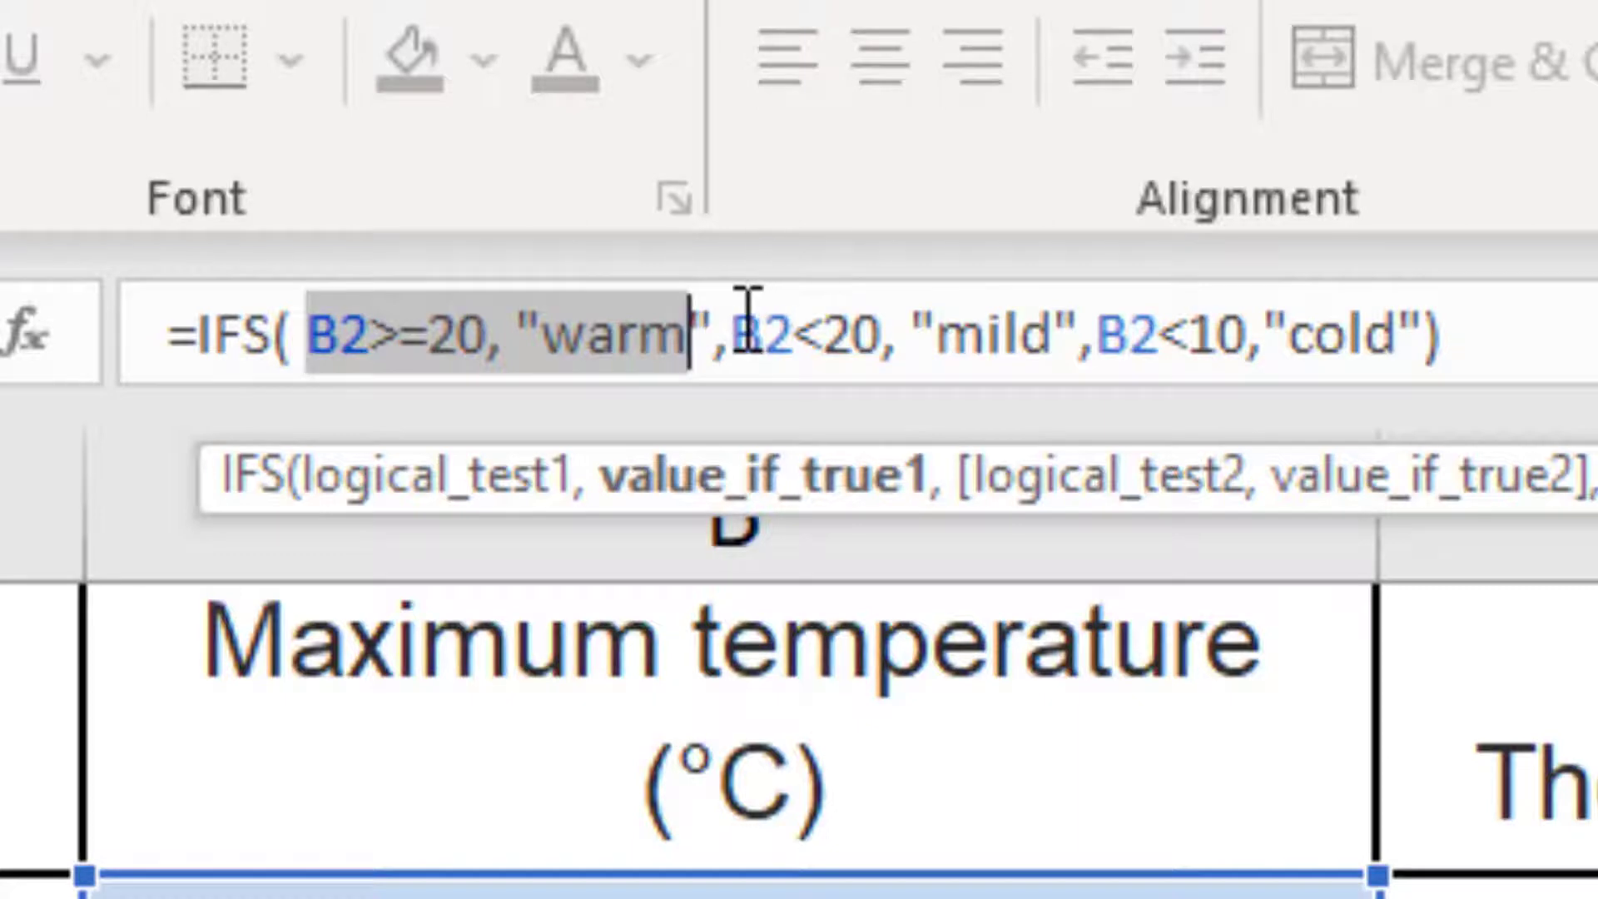
pyautogui.click(735, 343)
pyautogui.moveTo(798, 341); pyautogui.dragTo(1079, 342)
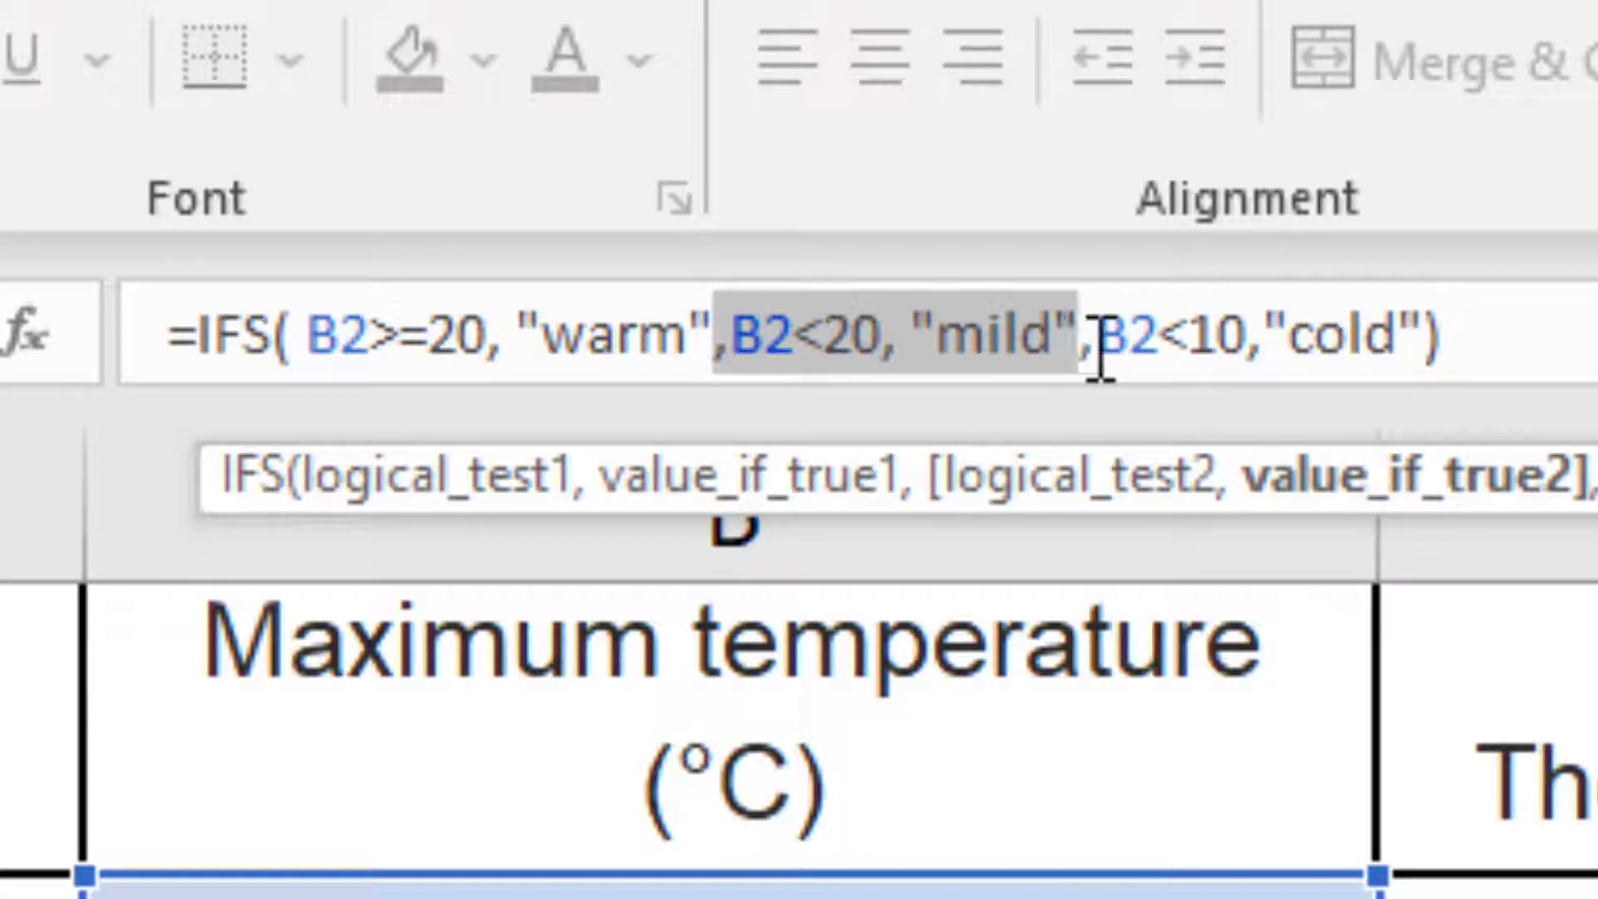
pyautogui.moveTo(1097, 341); pyautogui.dragTo(1423, 336)
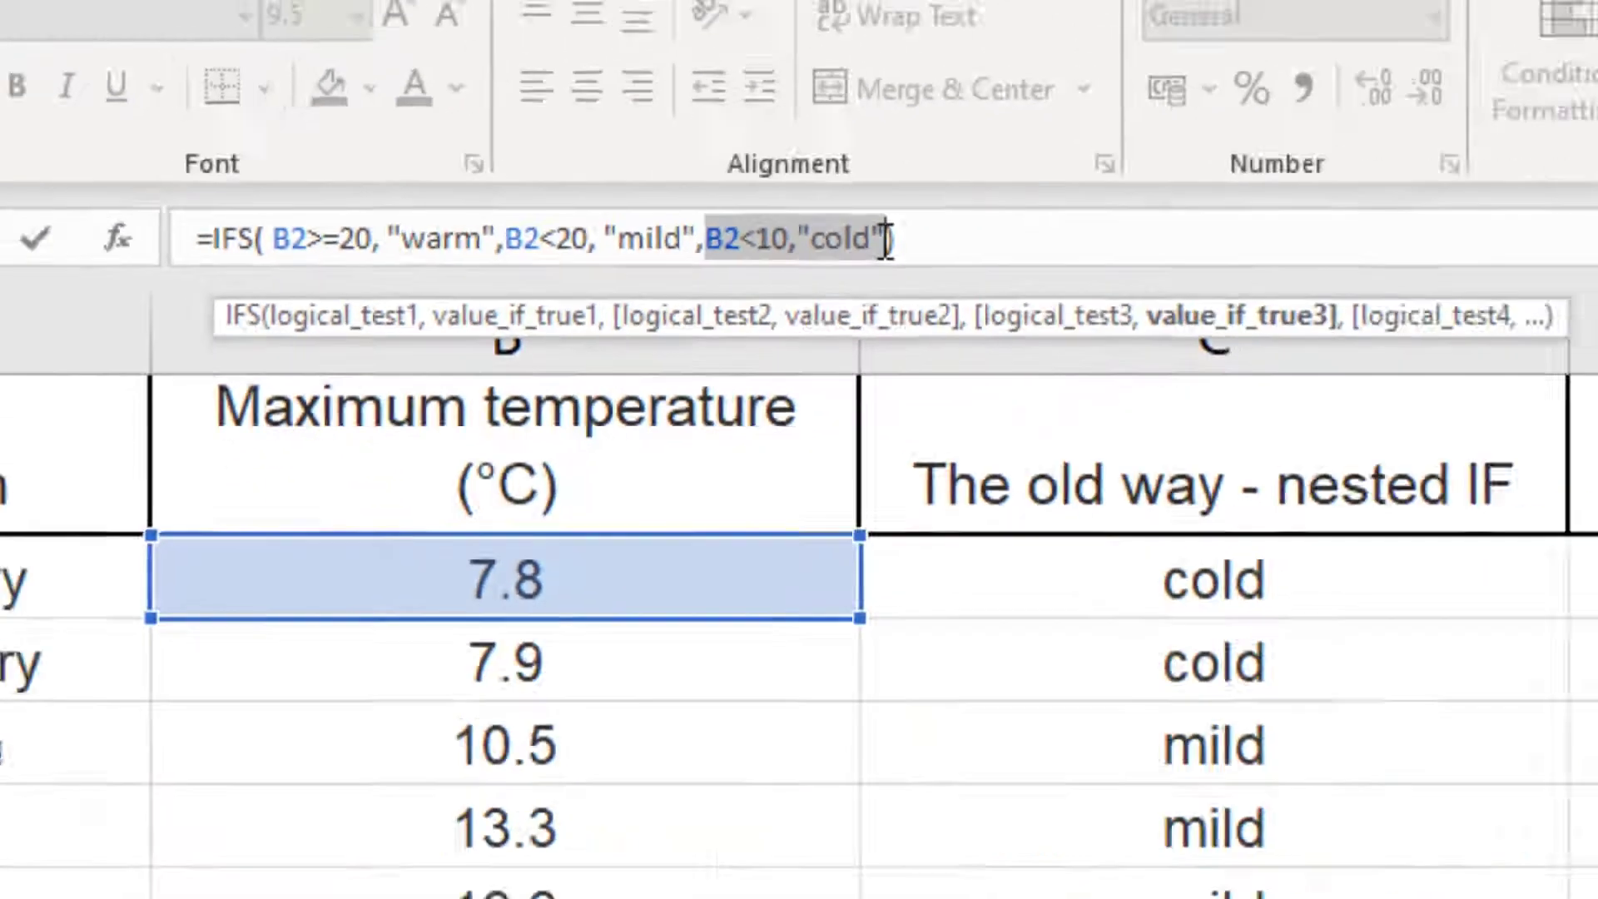
pyautogui.press('Escape')
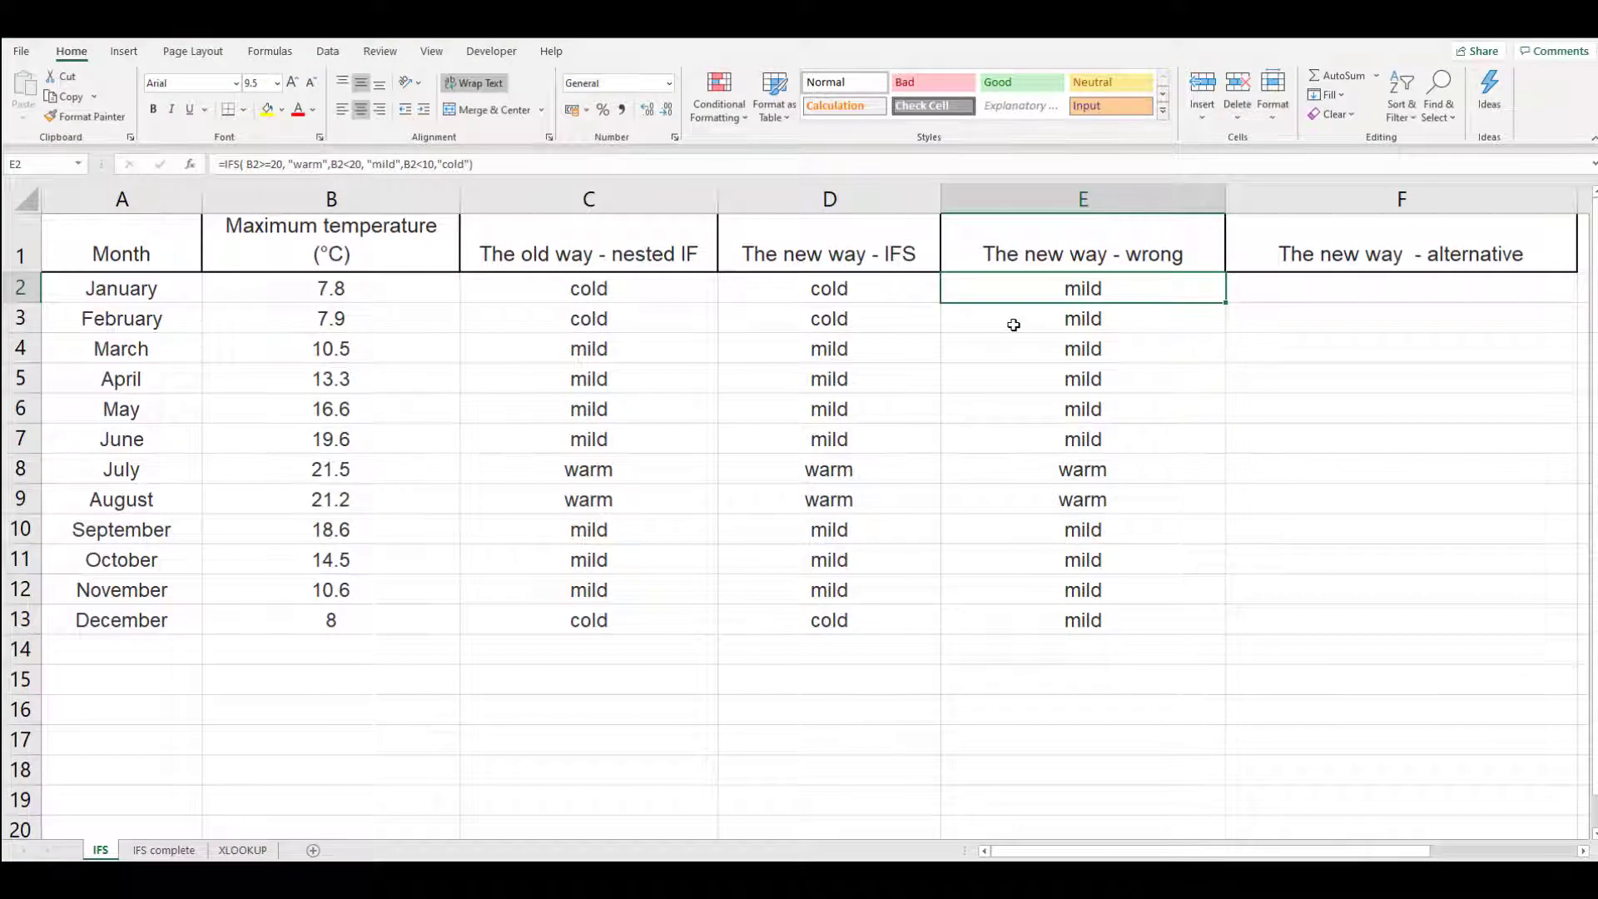
pyautogui.keyDown('shift'); pyautogui.click(1014, 325); pyautogui.keyUp('shift')
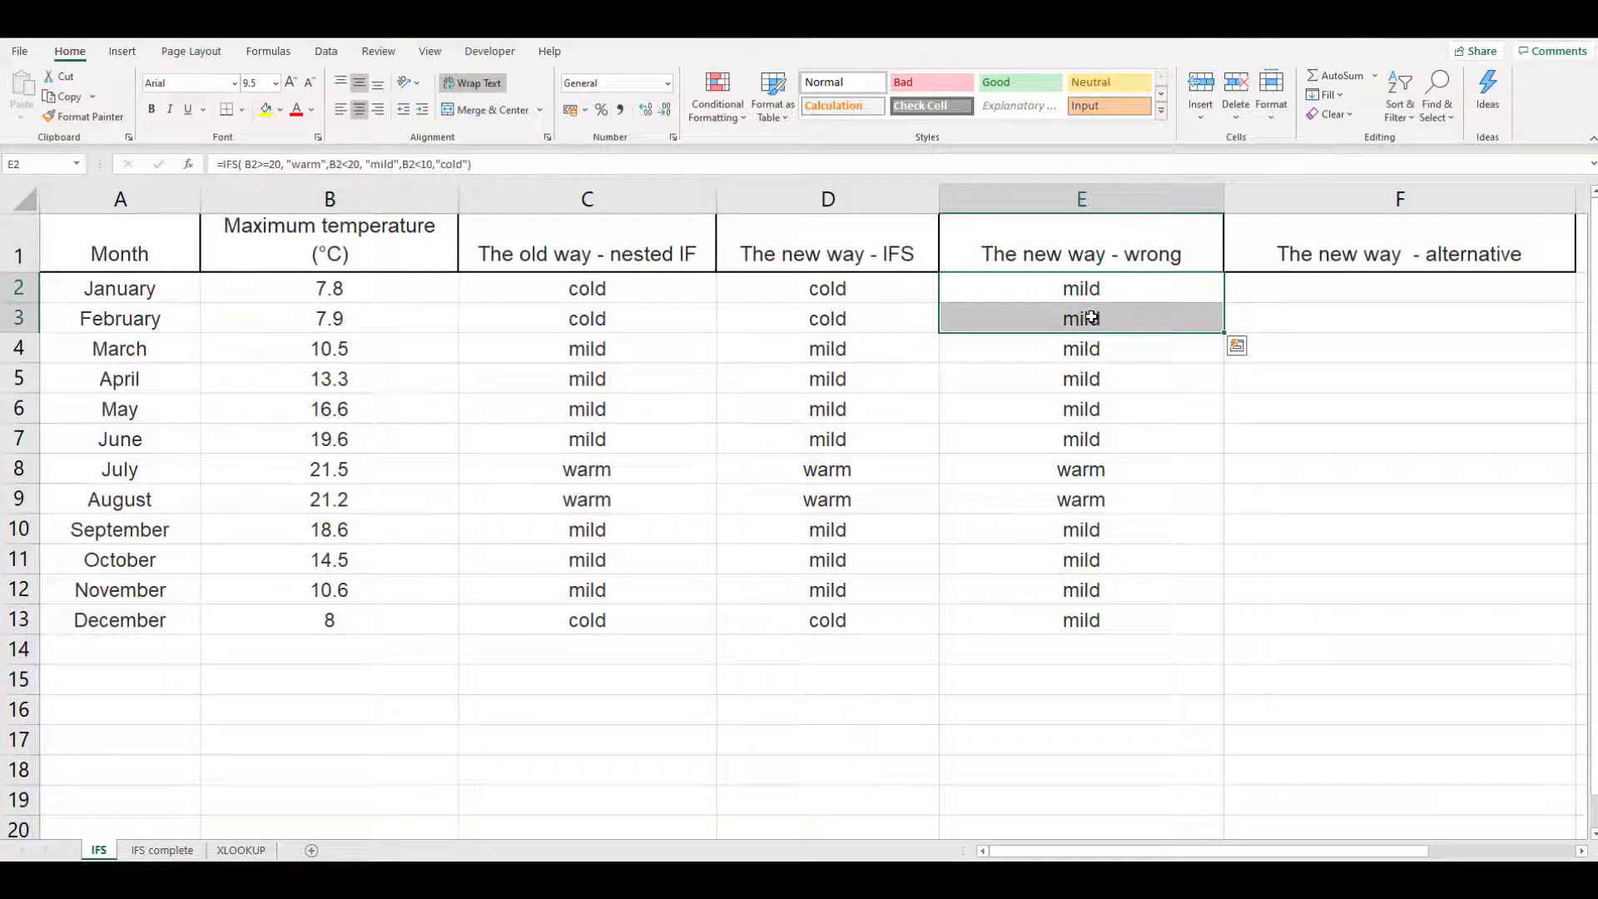
pyautogui.click(1081, 617)
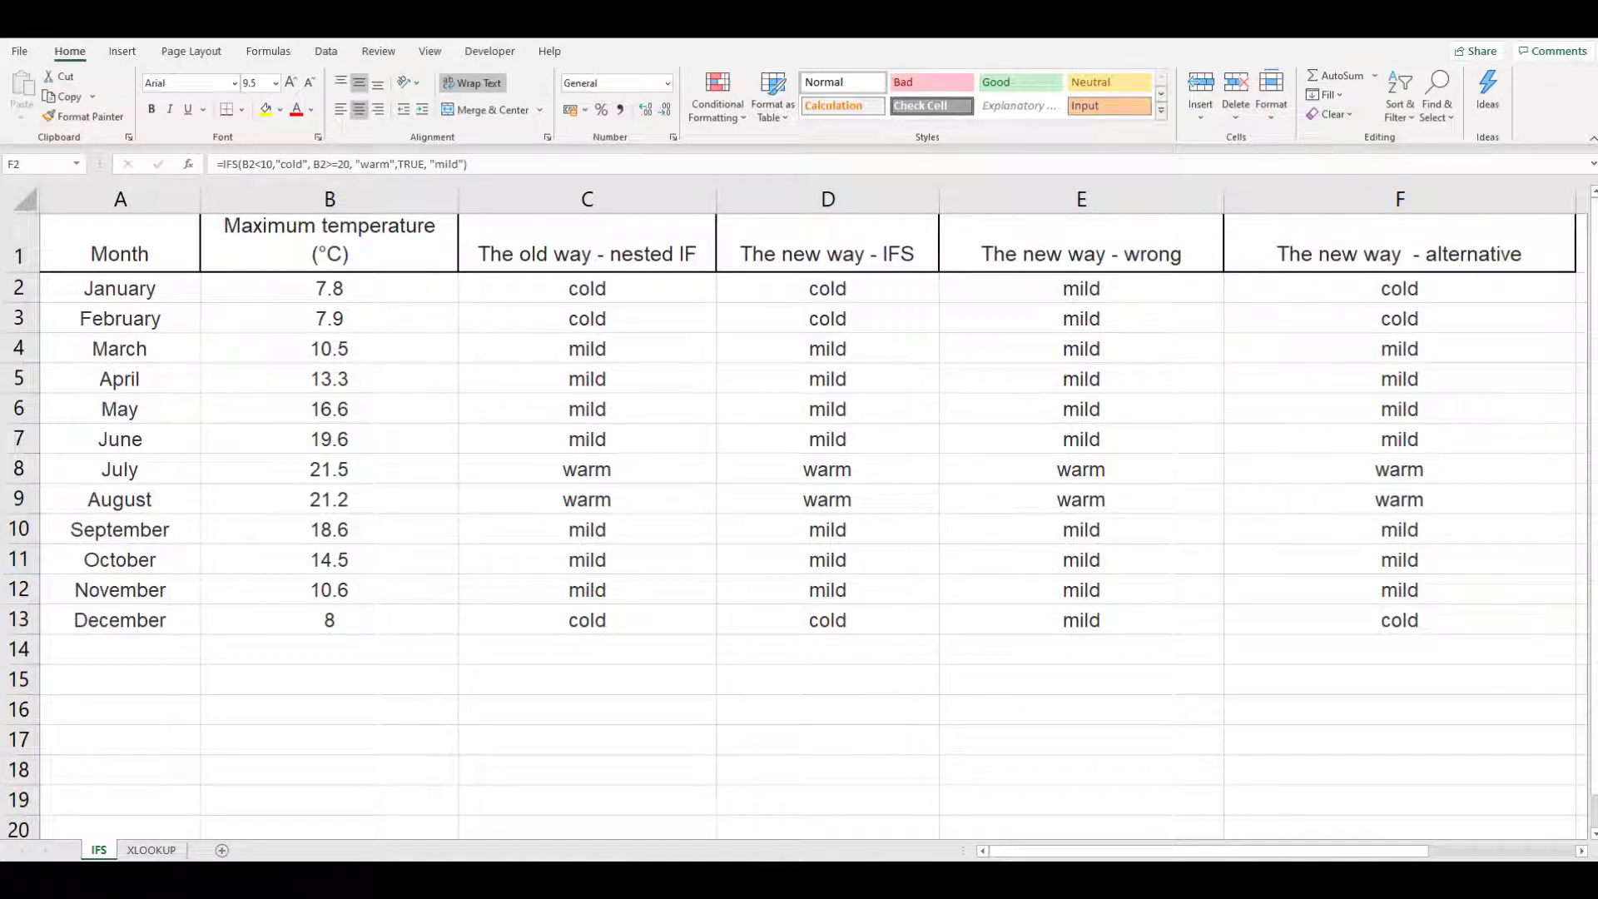
# - Examine each condition and result in the alternative IFS formula in F2, including the final TRUE, "mild" pair
pyautogui.click(1366, 288)
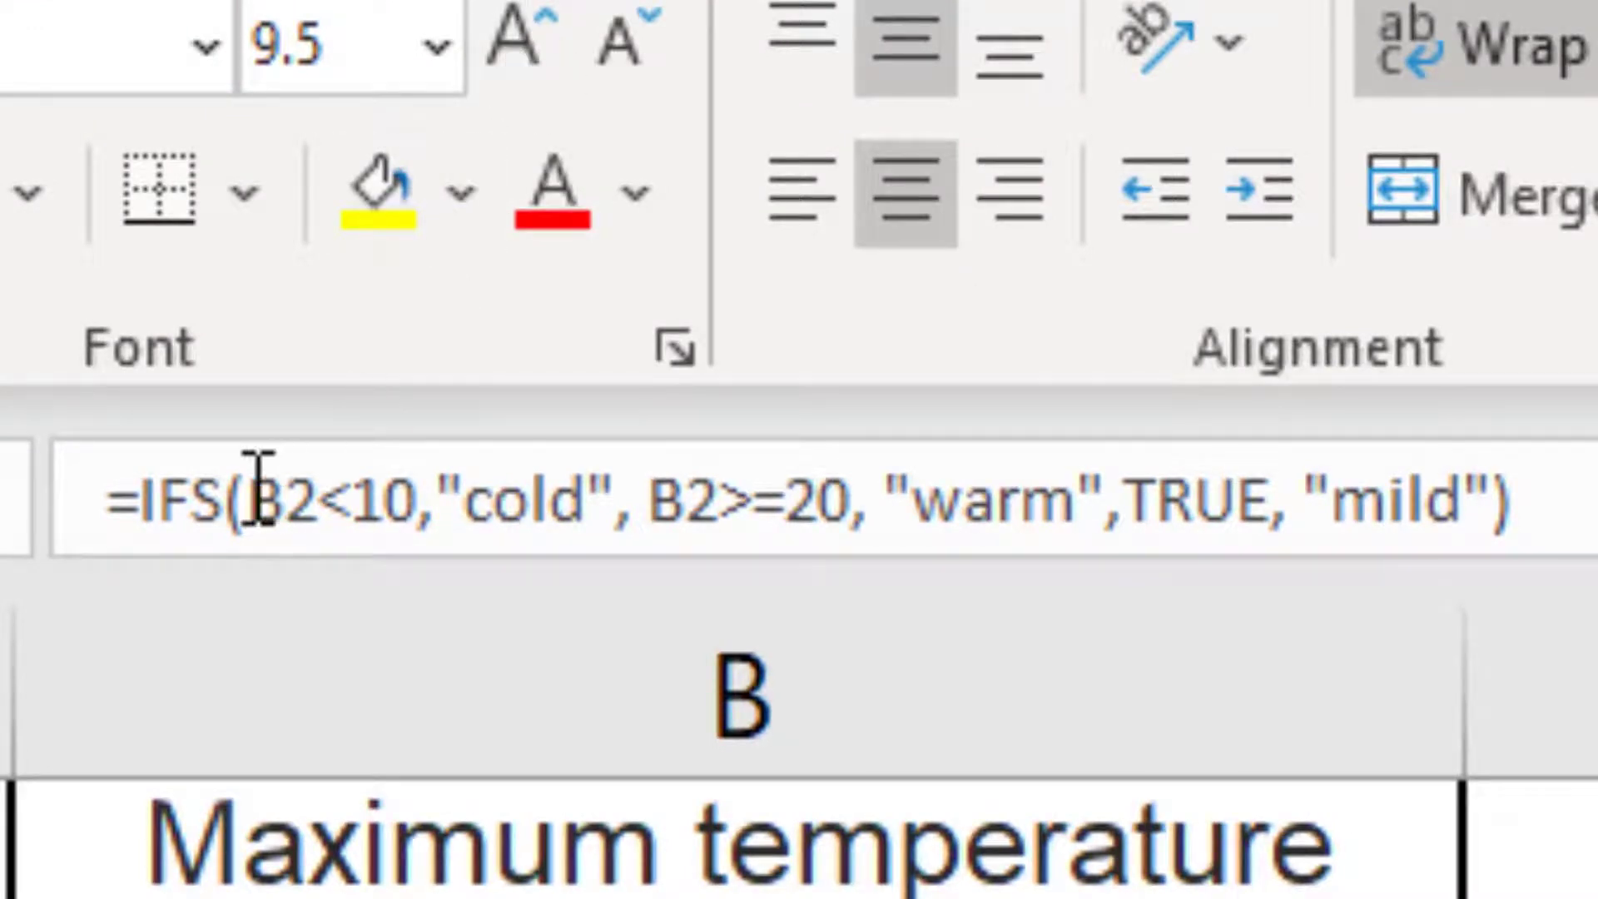
pyautogui.moveTo(243, 491); pyautogui.dragTo(1086, 499)
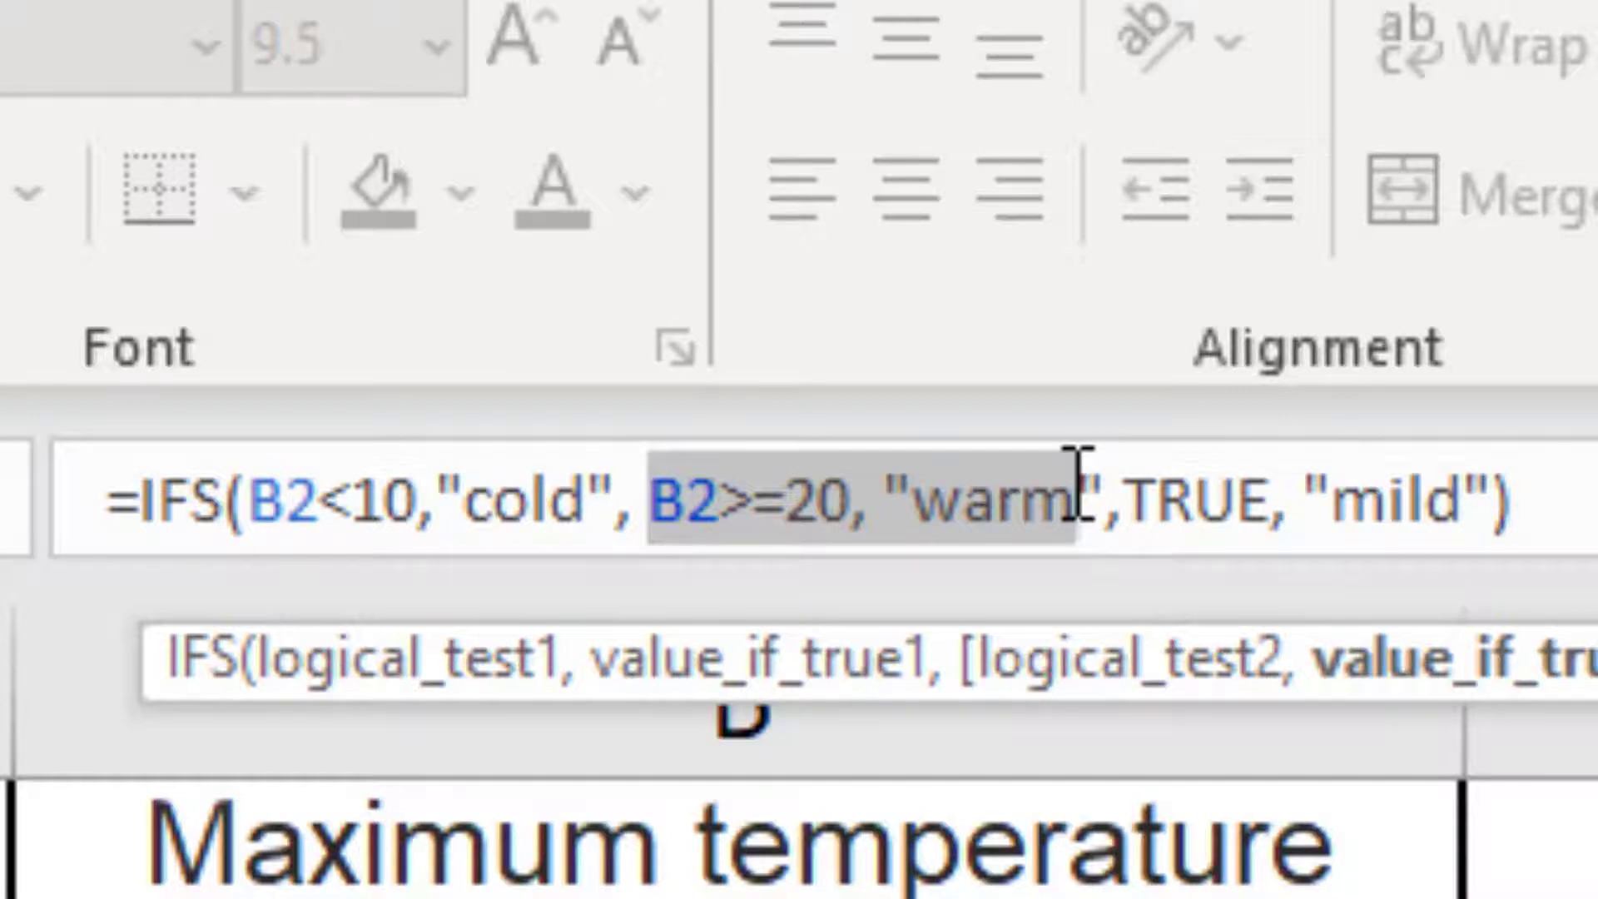
pyautogui.moveTo(1125, 500); pyautogui.dragTo(1273, 499)
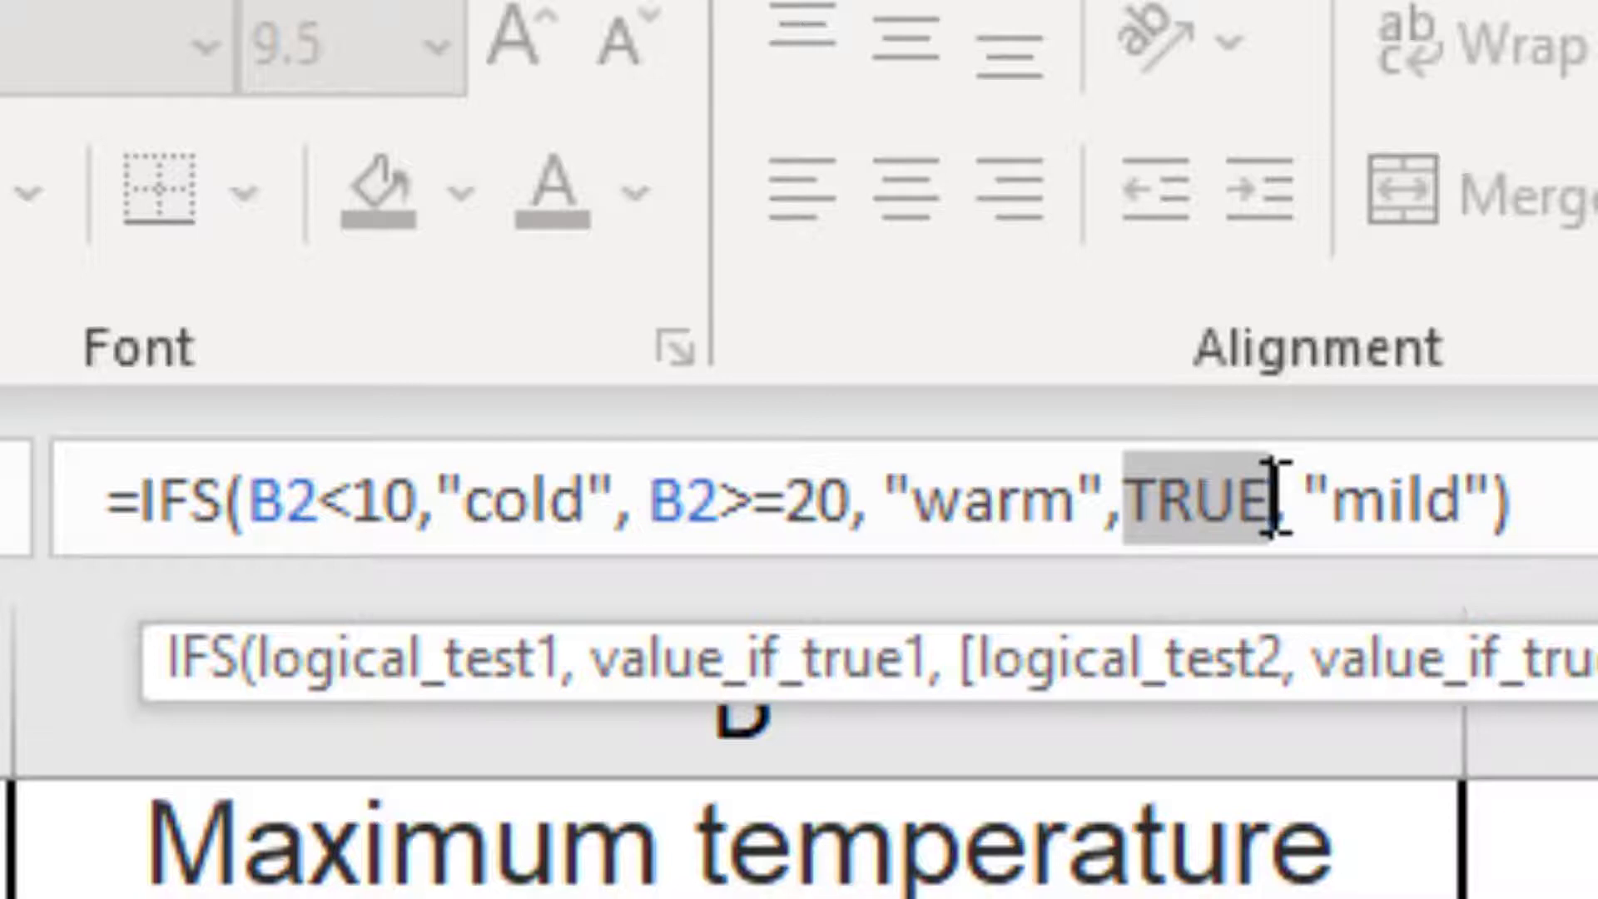
pyautogui.doubleClick(1340, 500)
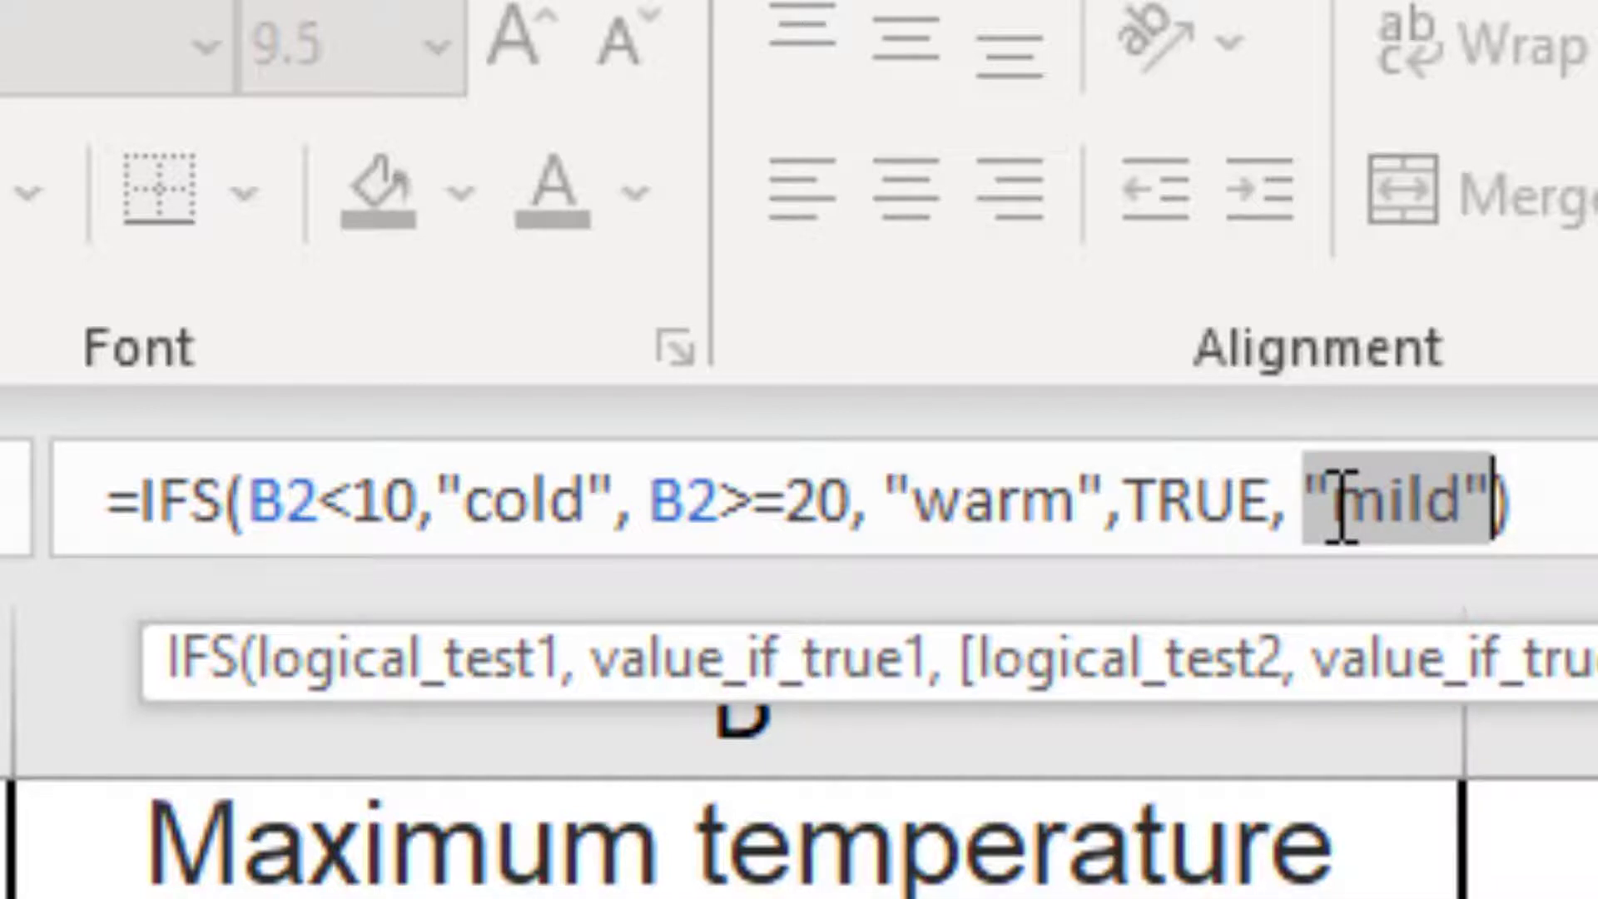
pyautogui.click(1579, 529)
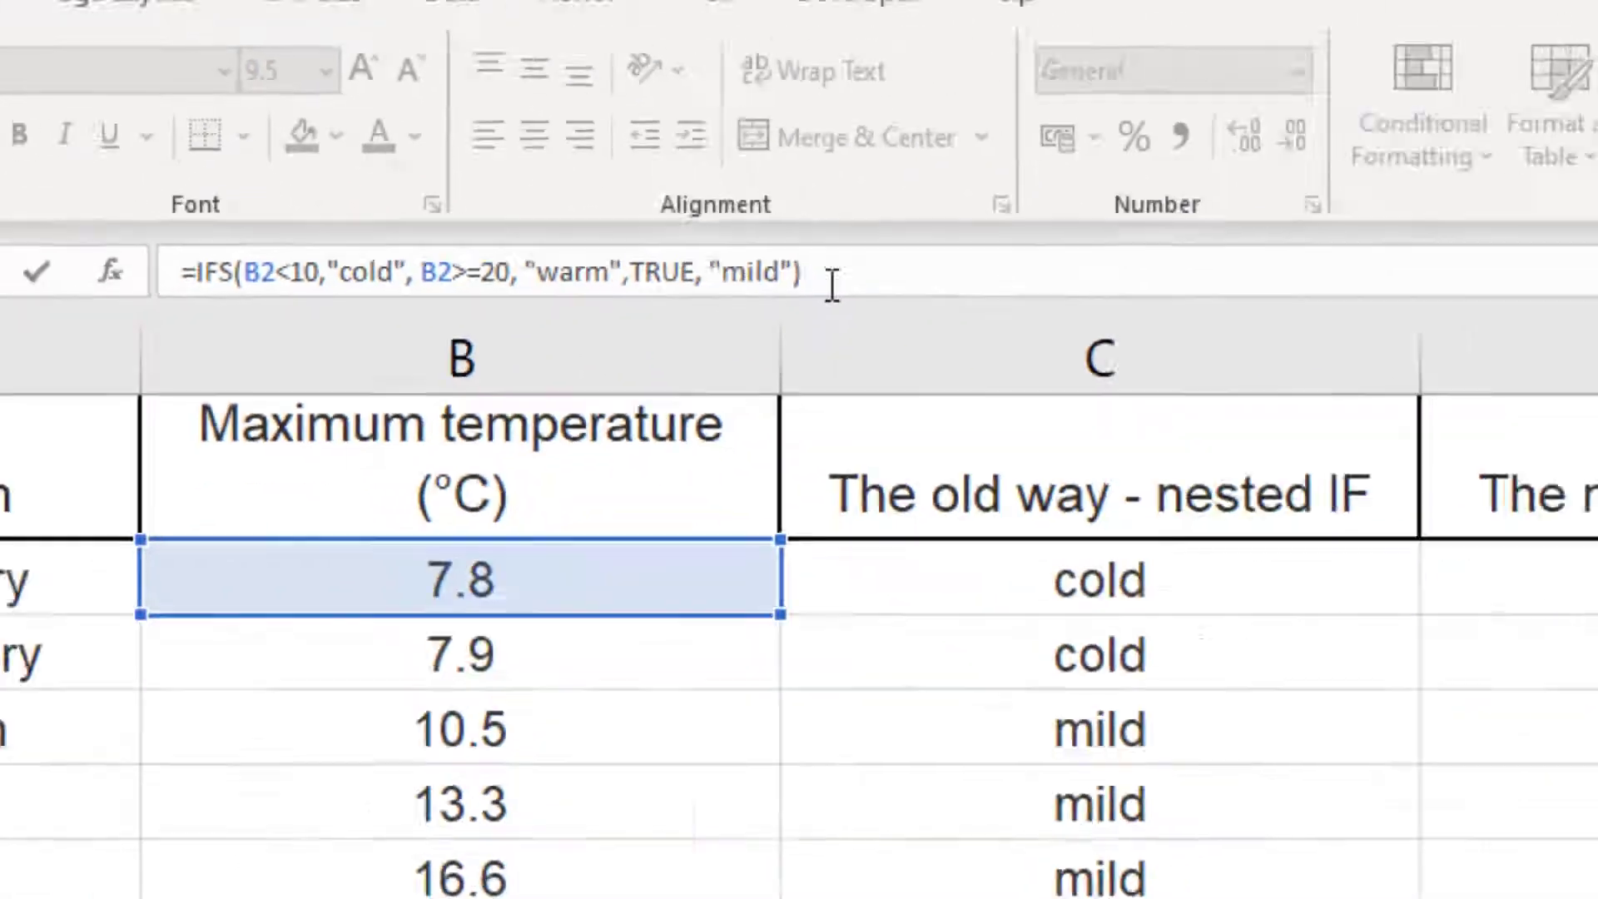
pyautogui.hotkey('ctrl', 'Return')
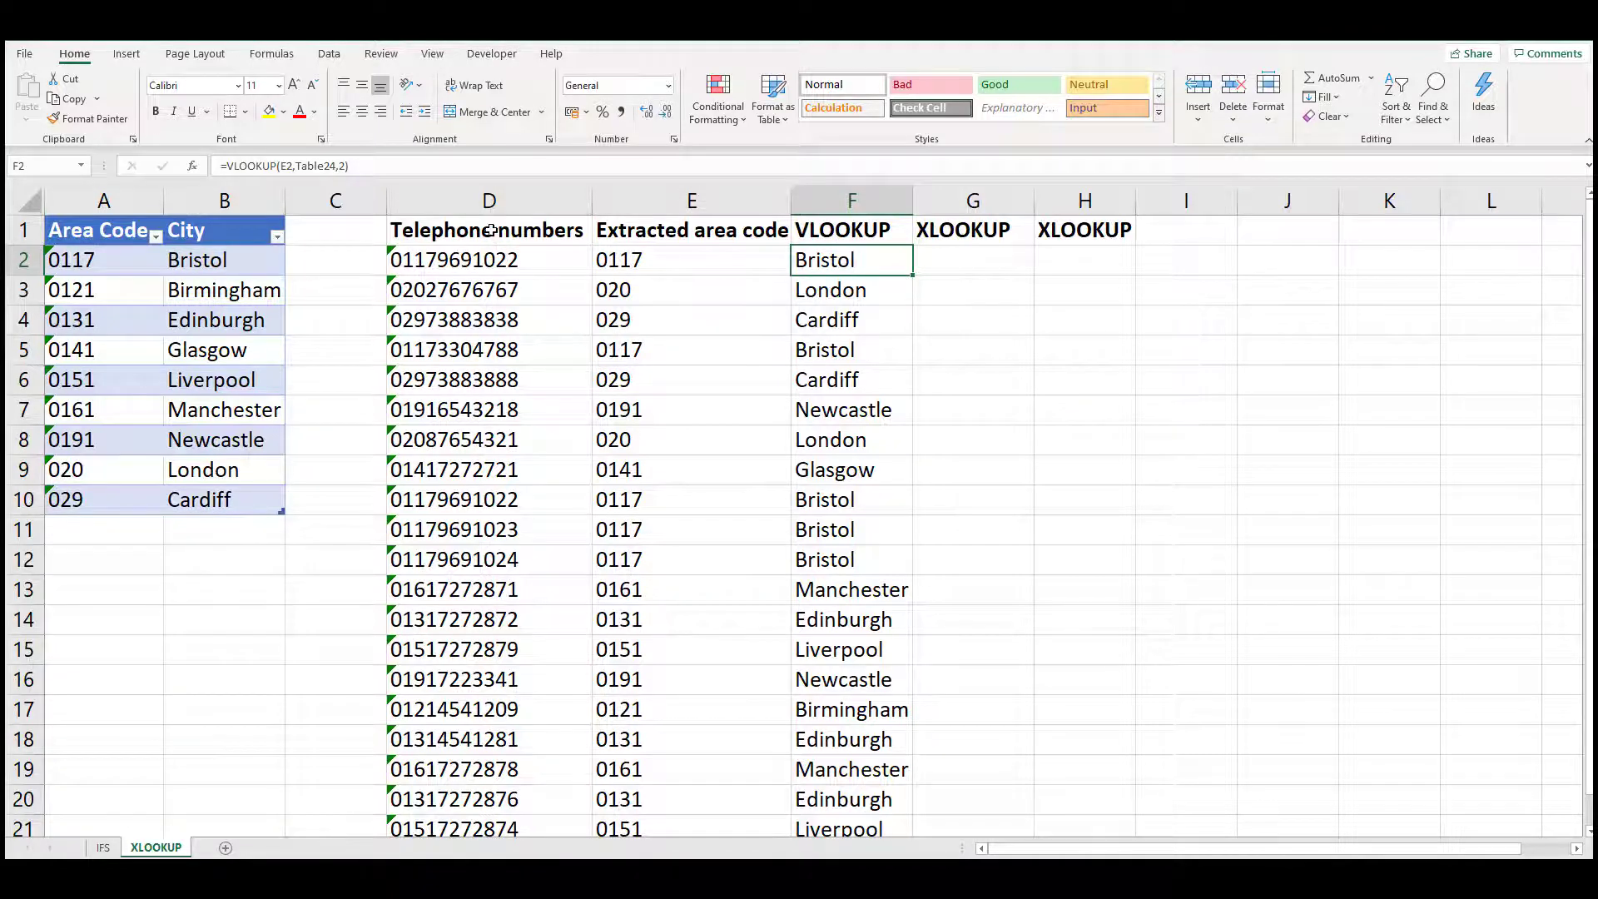
# - On the XLOOKUP sheet, examine the telephone numbers, the area code and city table, and the area code extraction formula in E2
pyautogui.click(488, 203)
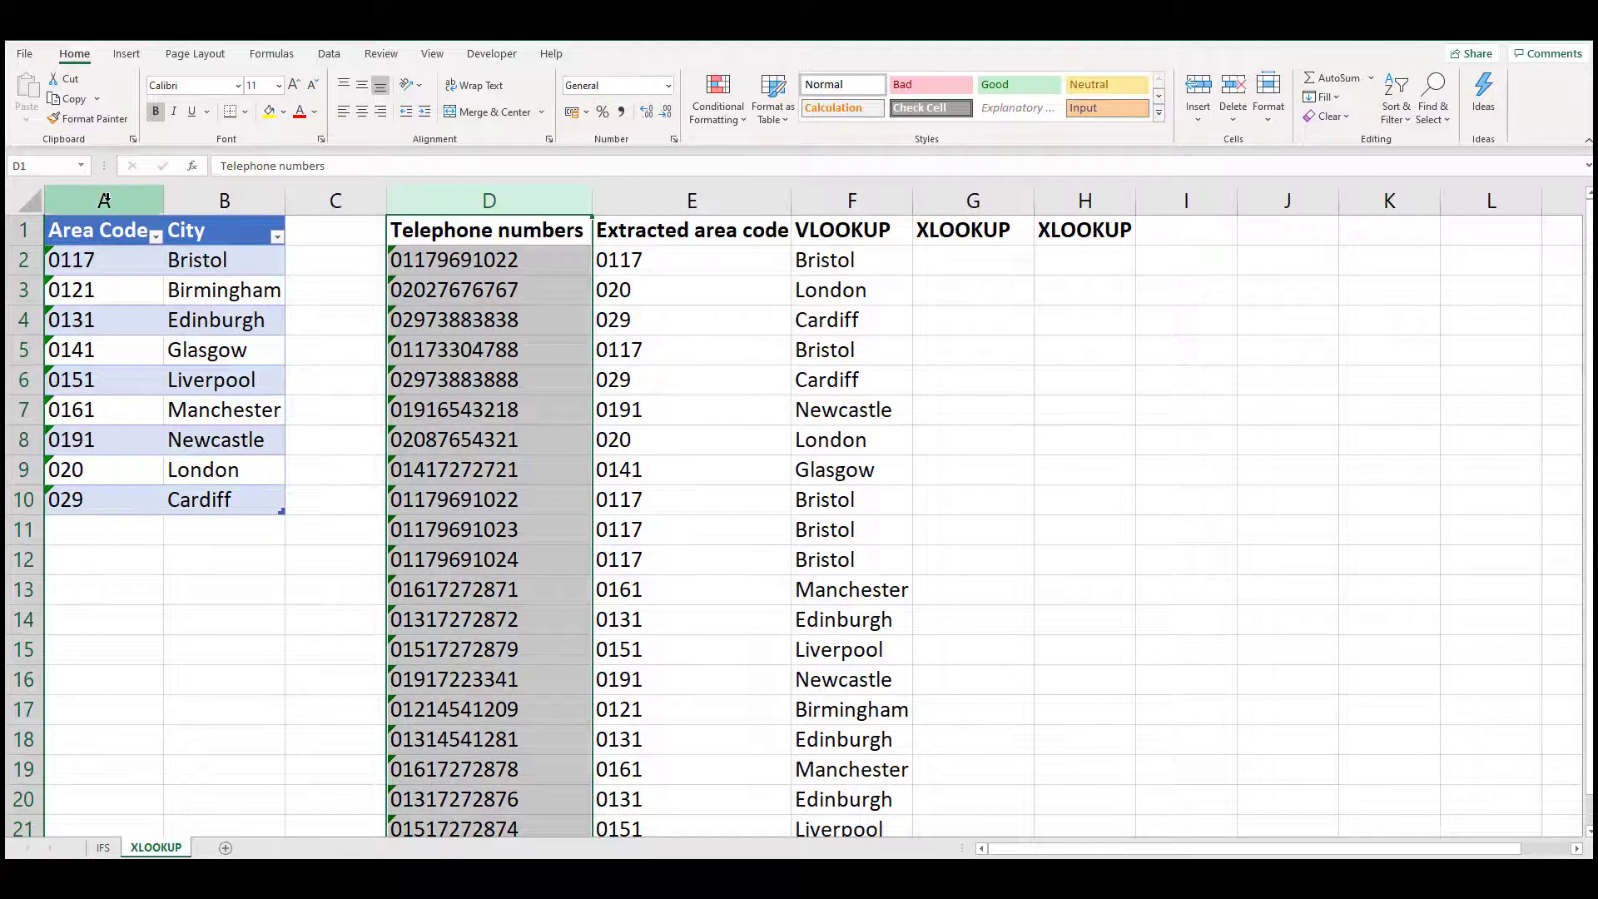
pyautogui.moveTo(103, 201); pyautogui.dragTo(224, 200)
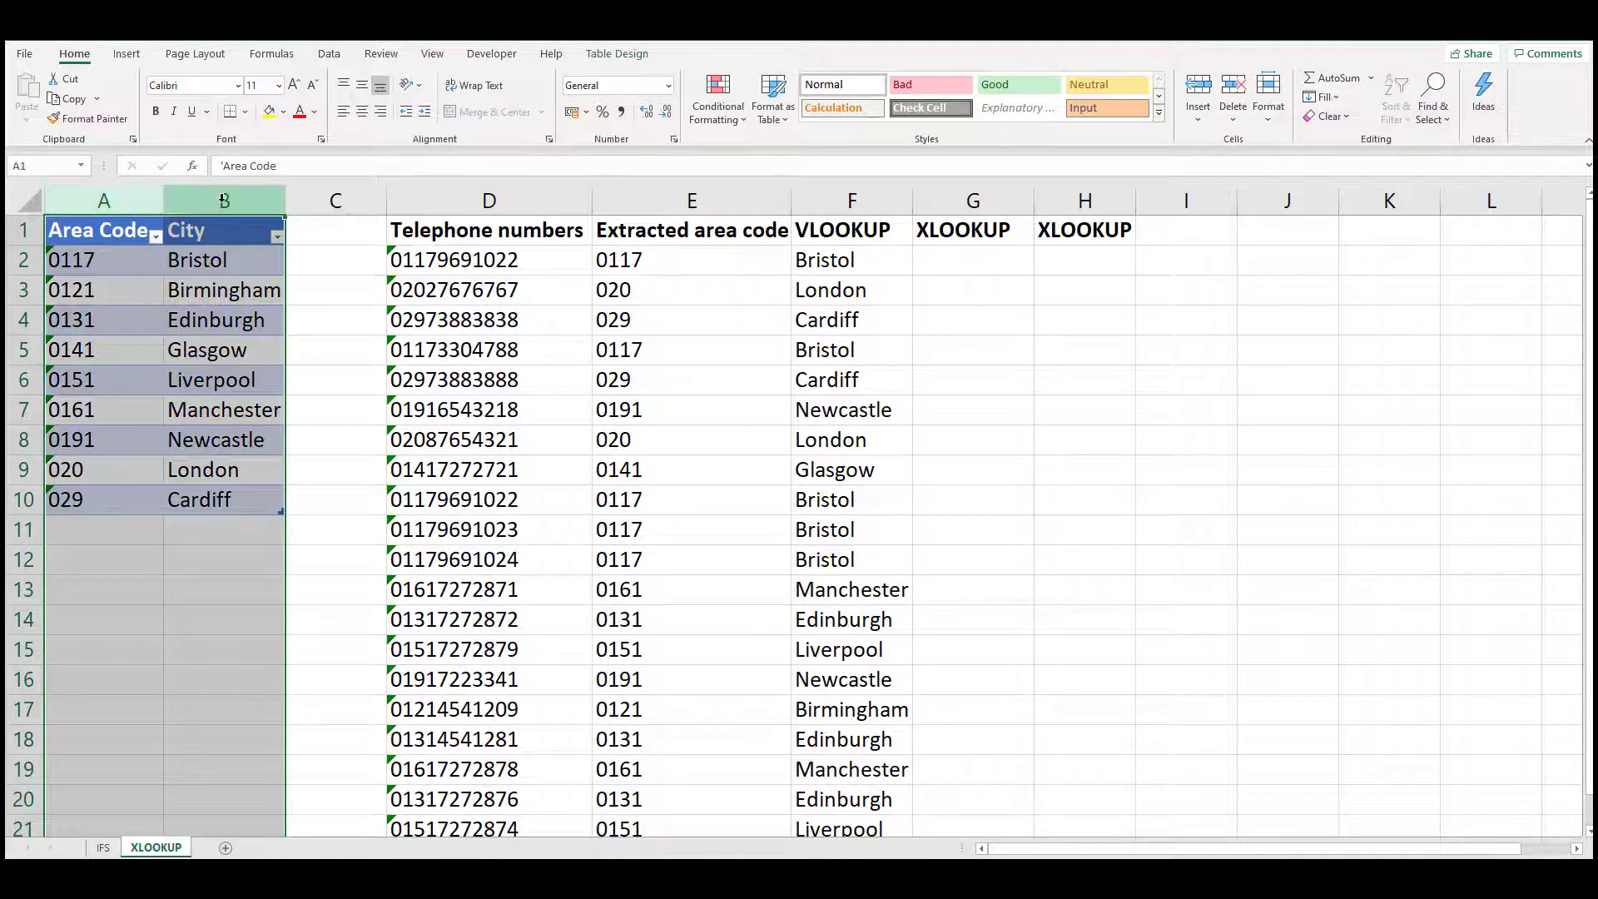
pyautogui.click(703, 260)
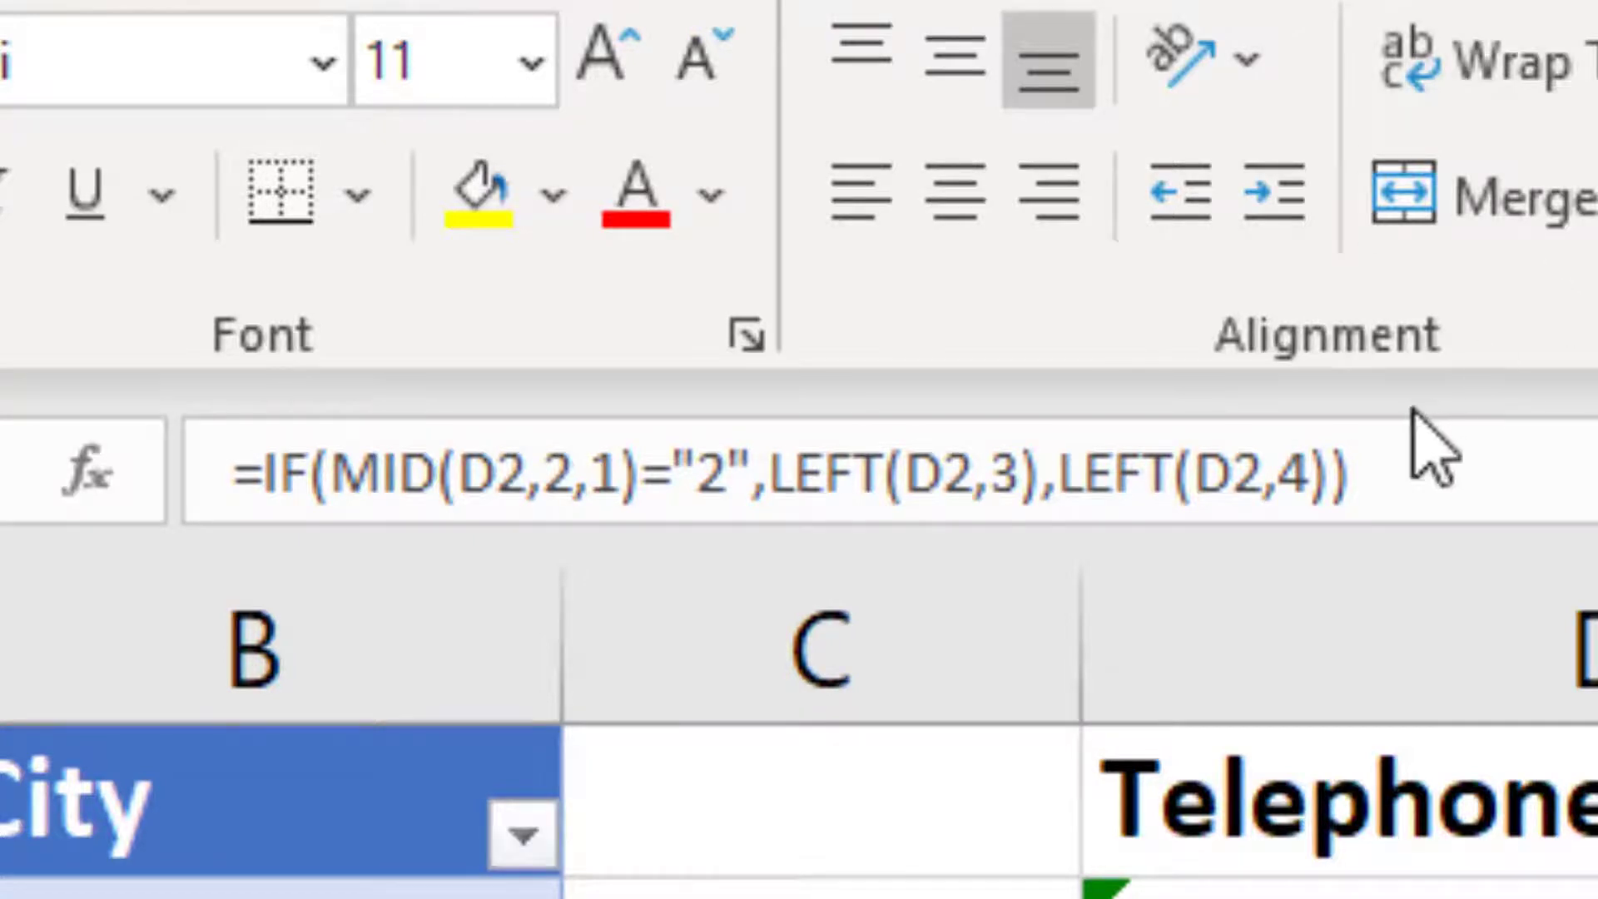
pyautogui.moveTo(1406, 470); pyautogui.dragTo(383, 470)
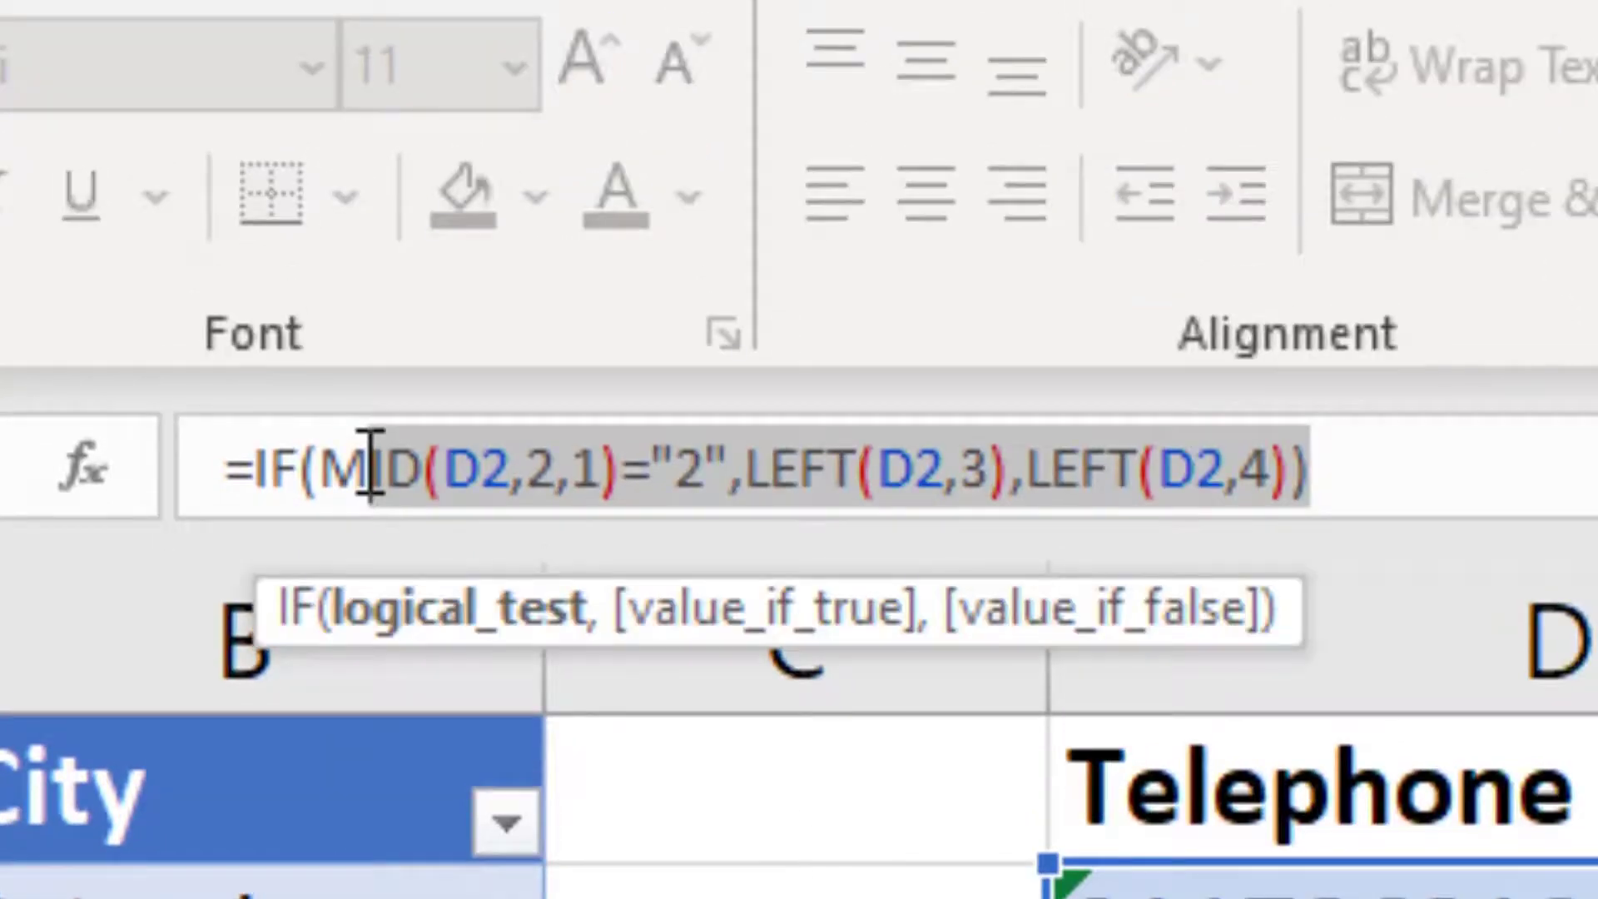
pyautogui.moveTo(1427, 475); pyautogui.dragTo(128, 475)
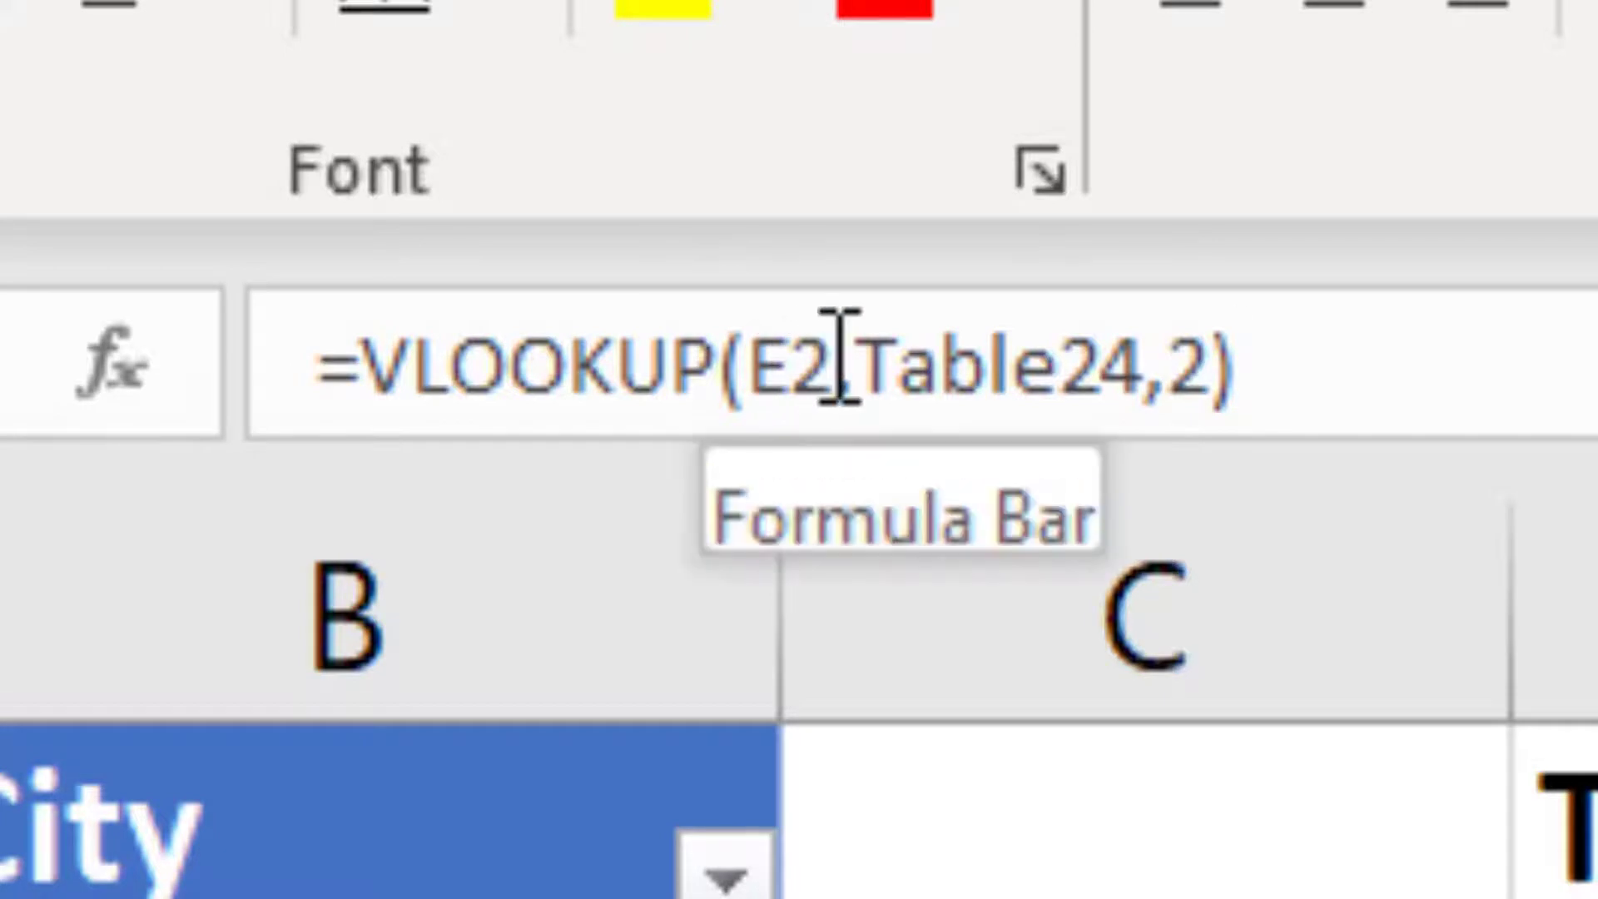
# - Examine the lookup value, table array and column index of the VLOOKUP formula in F2, and the table's Area Code column
pyautogui.moveTo(834, 366); pyautogui.dragTo(747, 366)
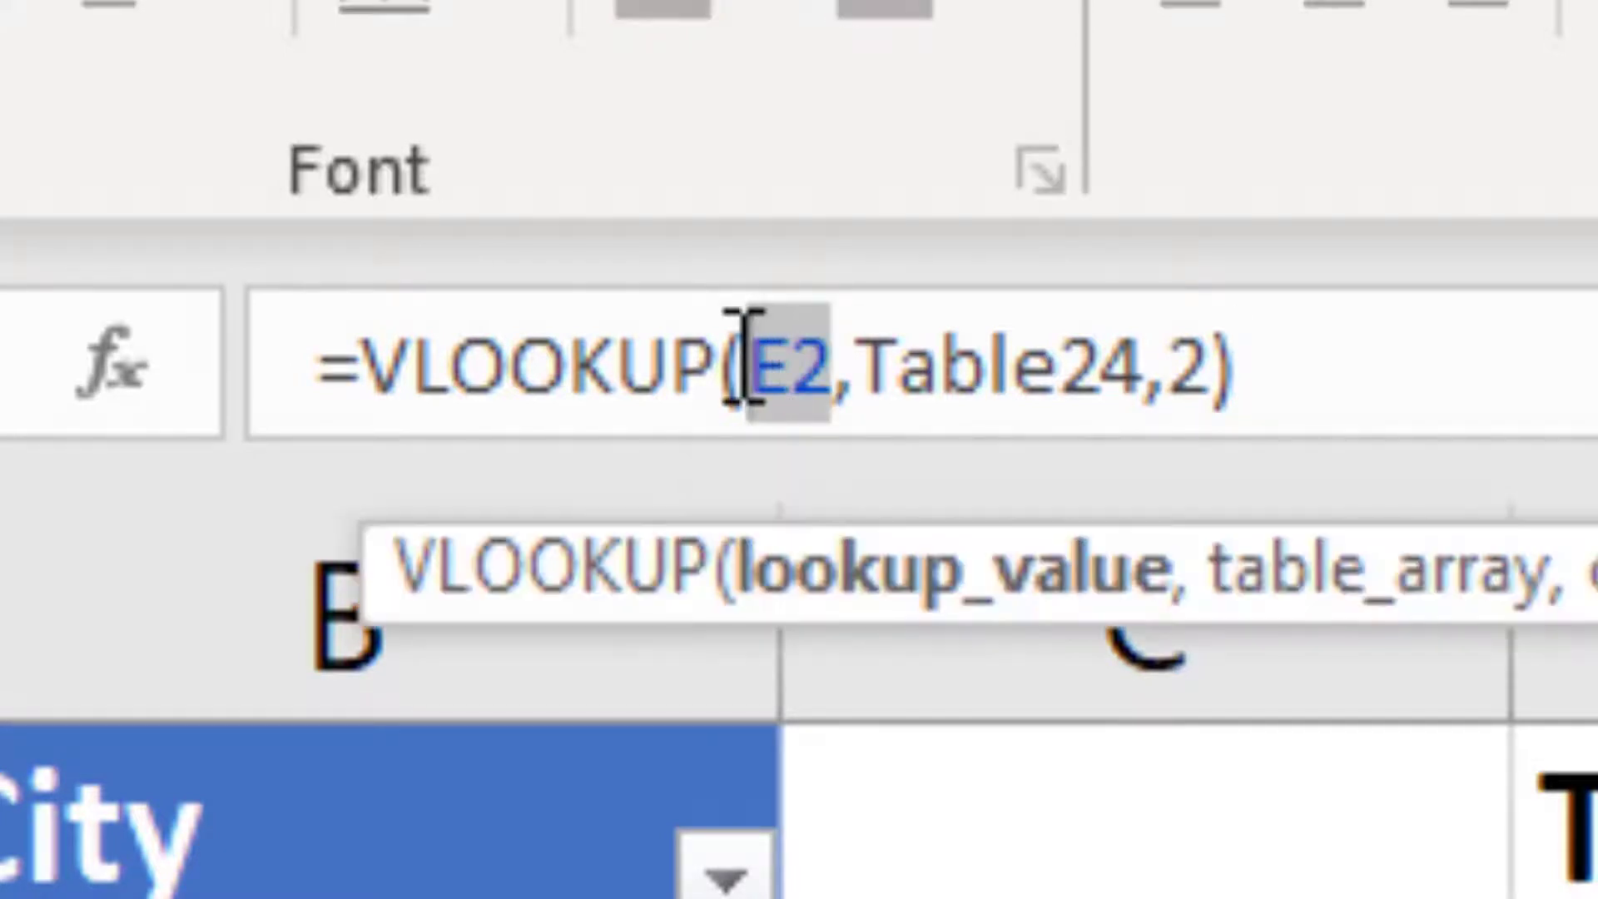
pyautogui.moveTo(857, 366); pyautogui.dragTo(1216, 371)
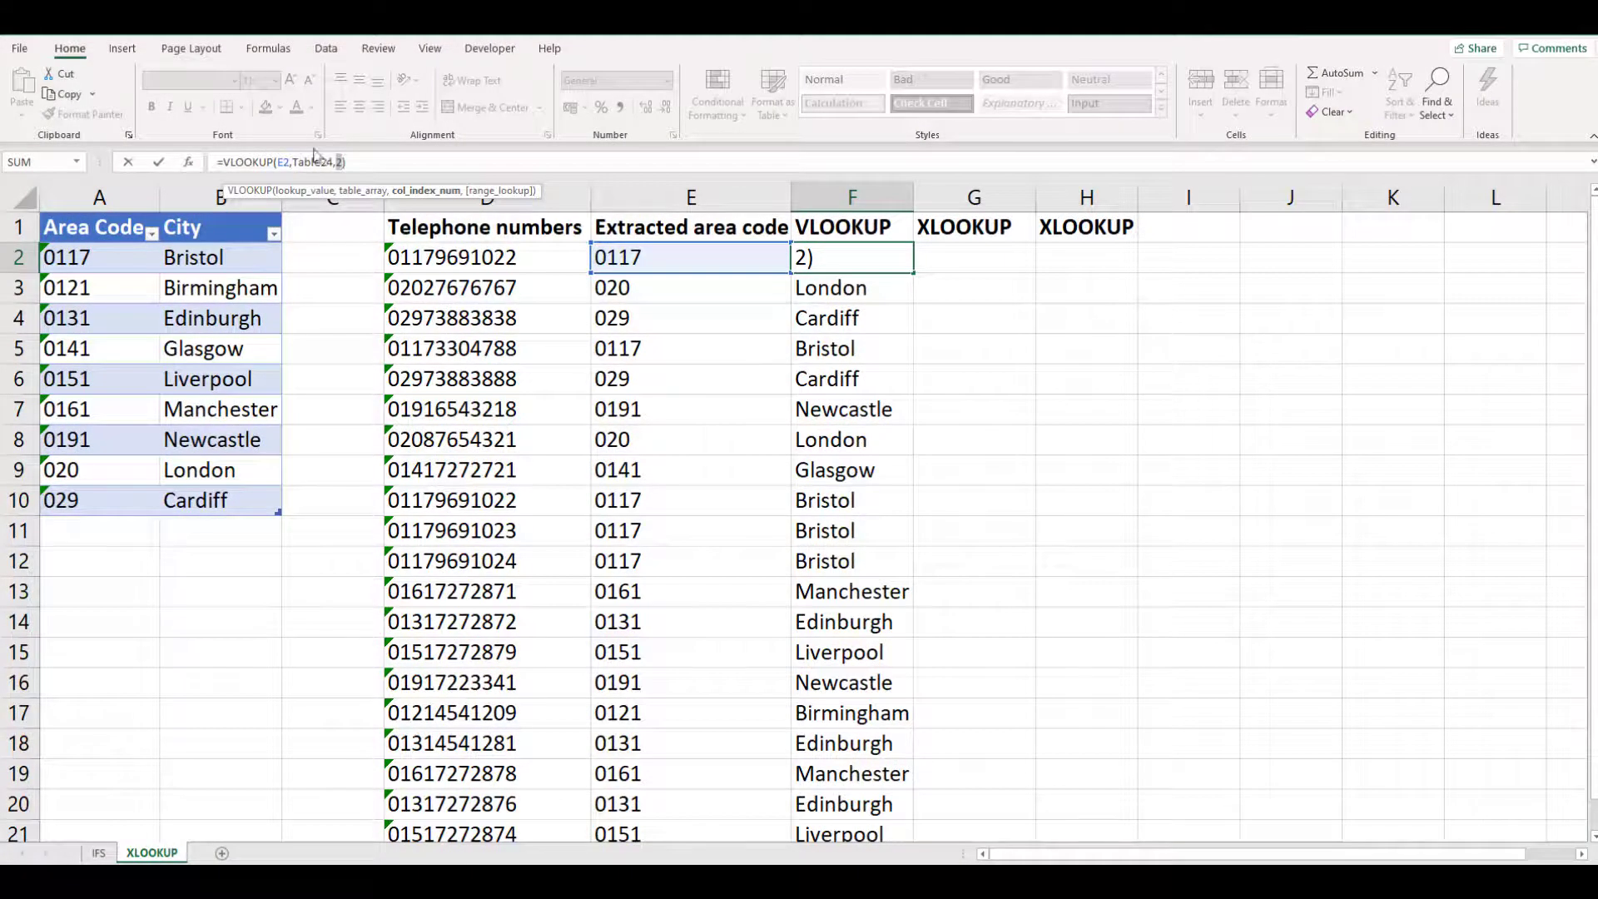
pyautogui.press('Return')
pyautogui.click(220, 530)
pyautogui.click(99, 200)
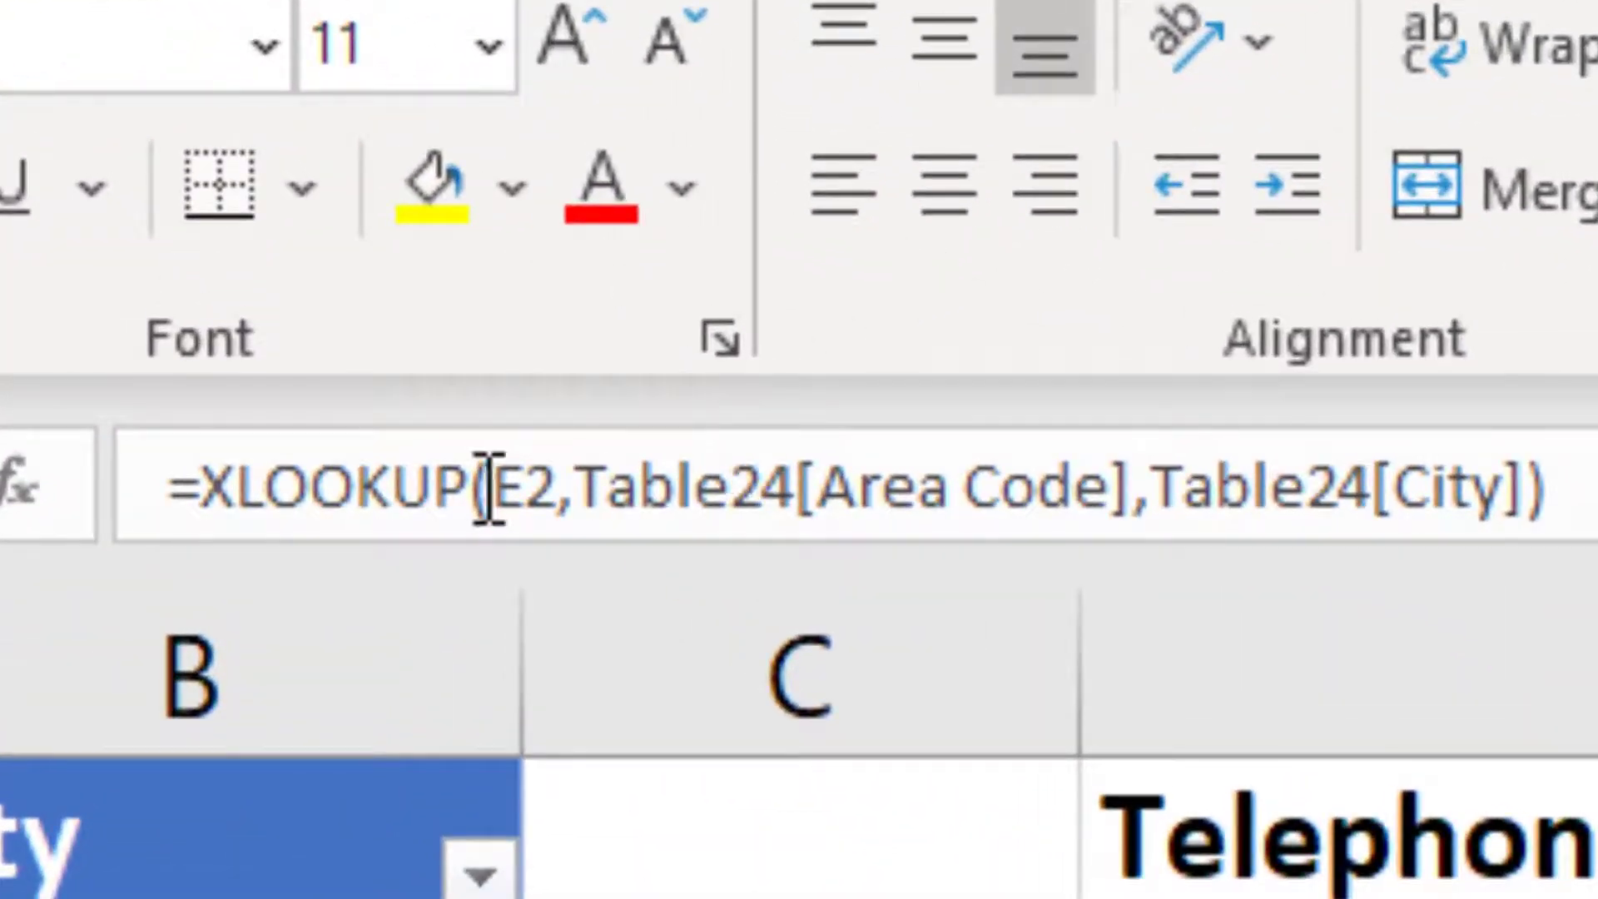
# - Examine the lookup value, lookup array and return array in the first XLOOKUP column's formula for E2
pyautogui.doubleClick(516, 487)
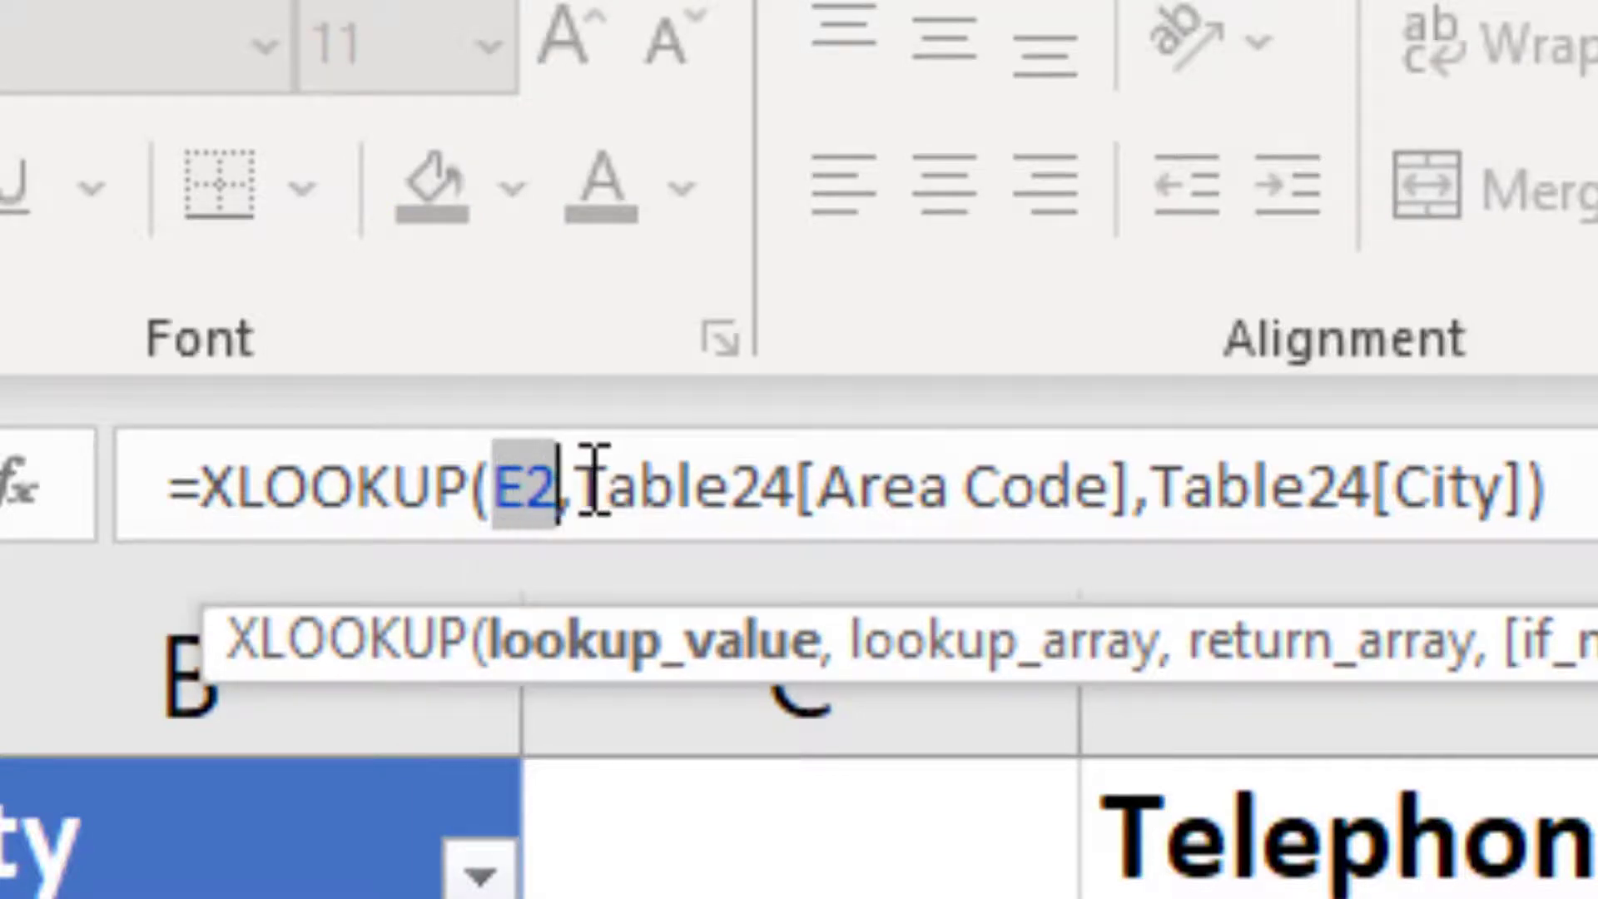
pyautogui.moveTo(582, 487); pyautogui.dragTo(1126, 487)
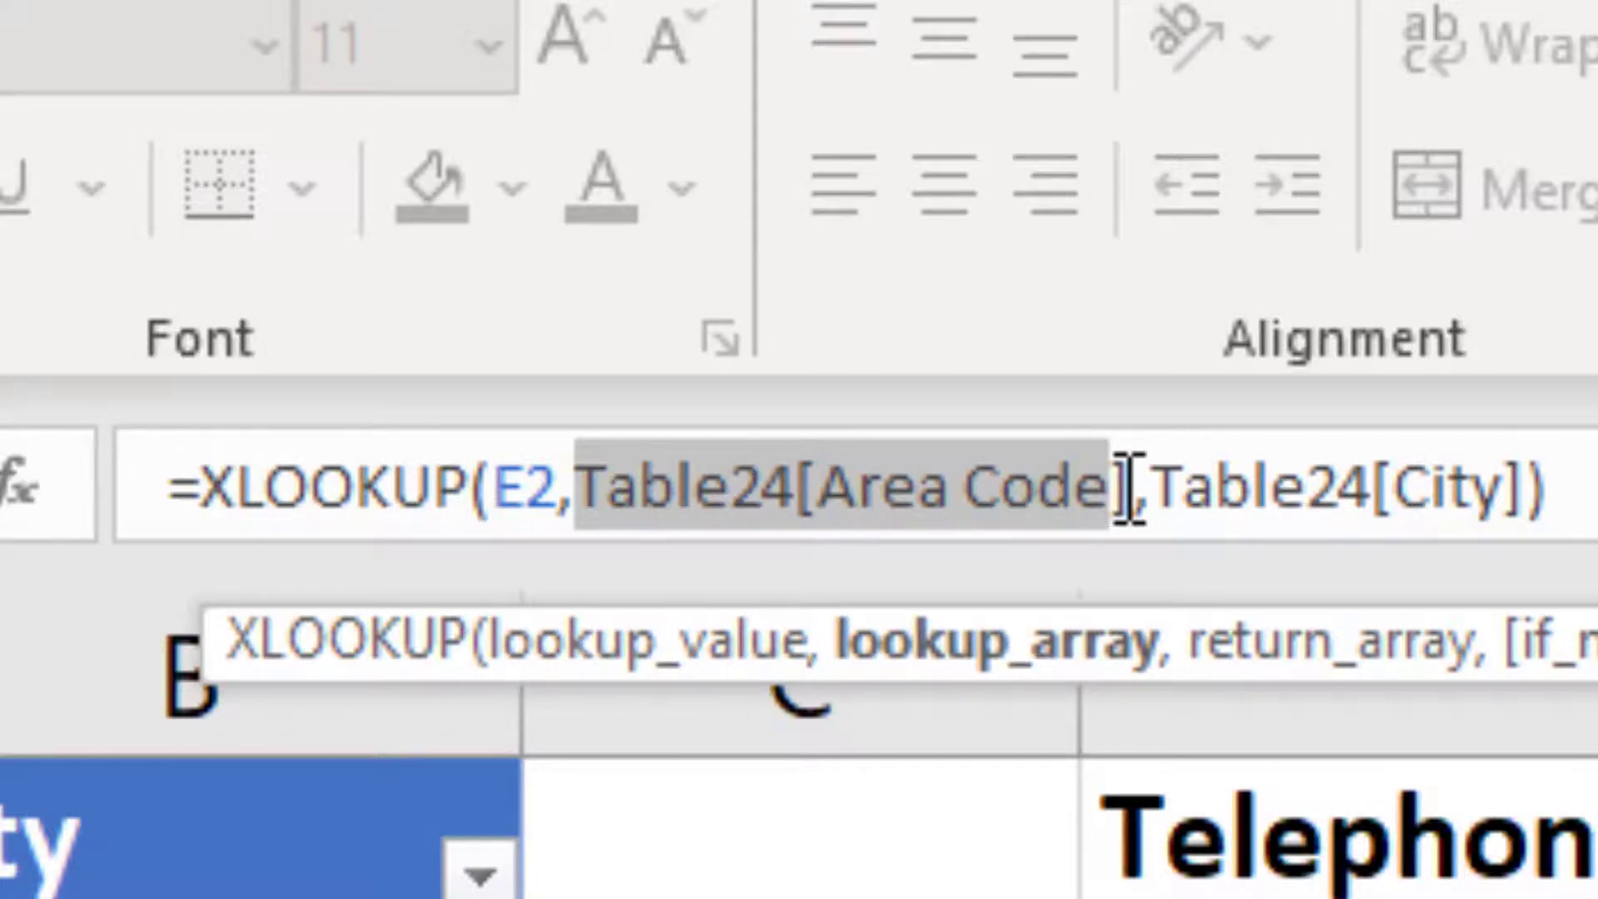
pyautogui.moveTo(1137, 488); pyautogui.dragTo(1505, 488)
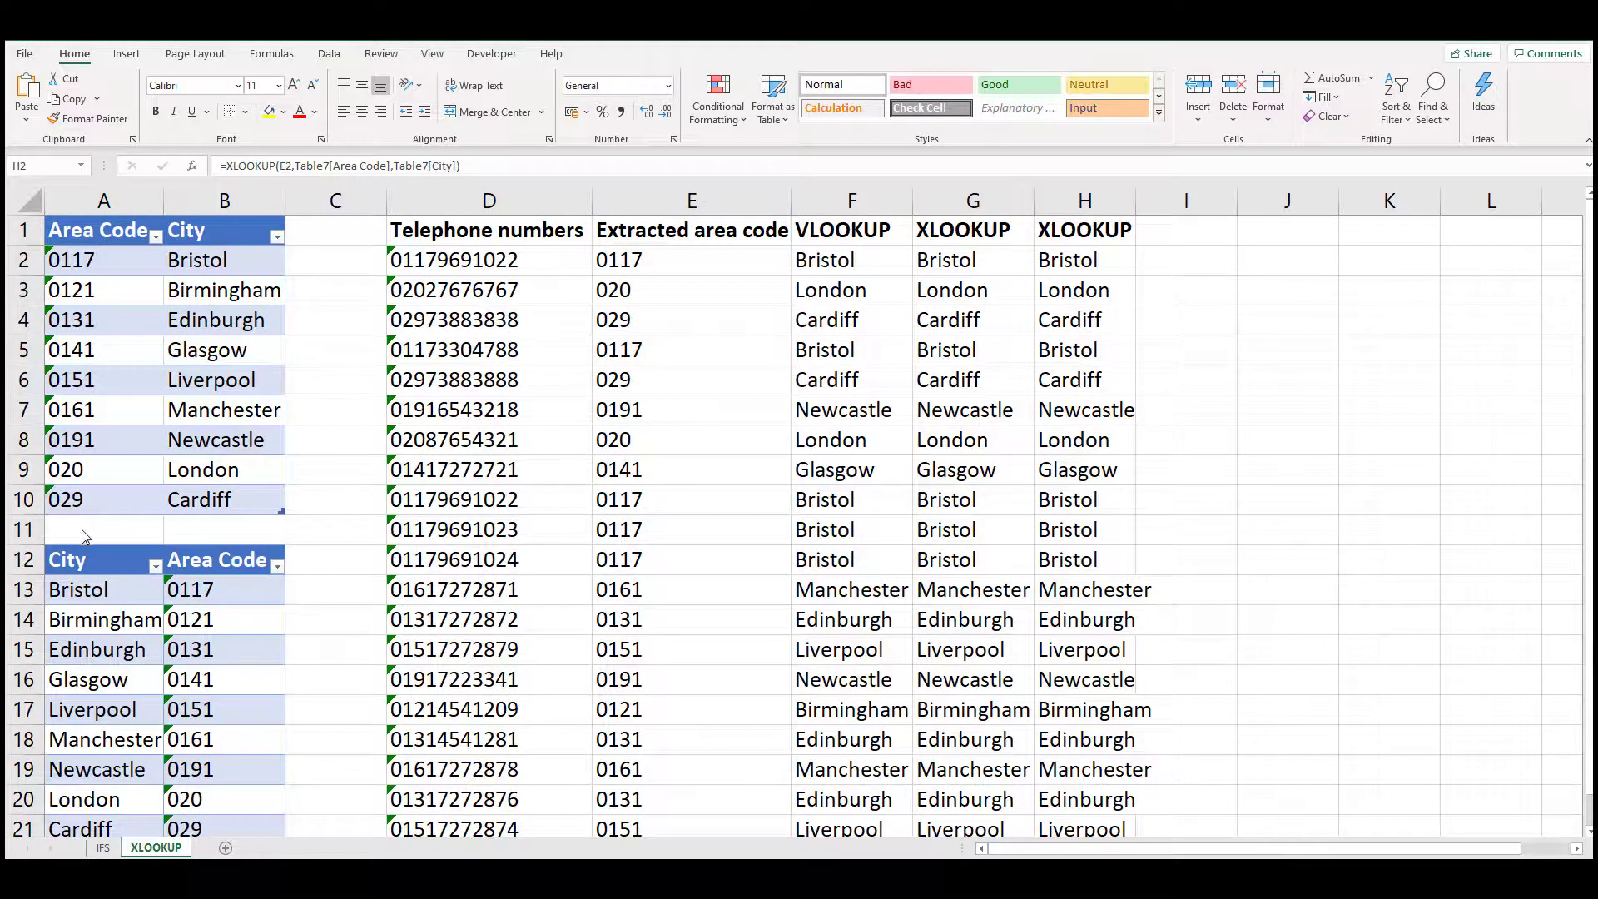
# - Examine the second lookup table starting at A12, checking the order of its City and Area Code columns
pyautogui.click(99, 559)
pyautogui.moveTo(99, 559); pyautogui.dragTo(217, 814)
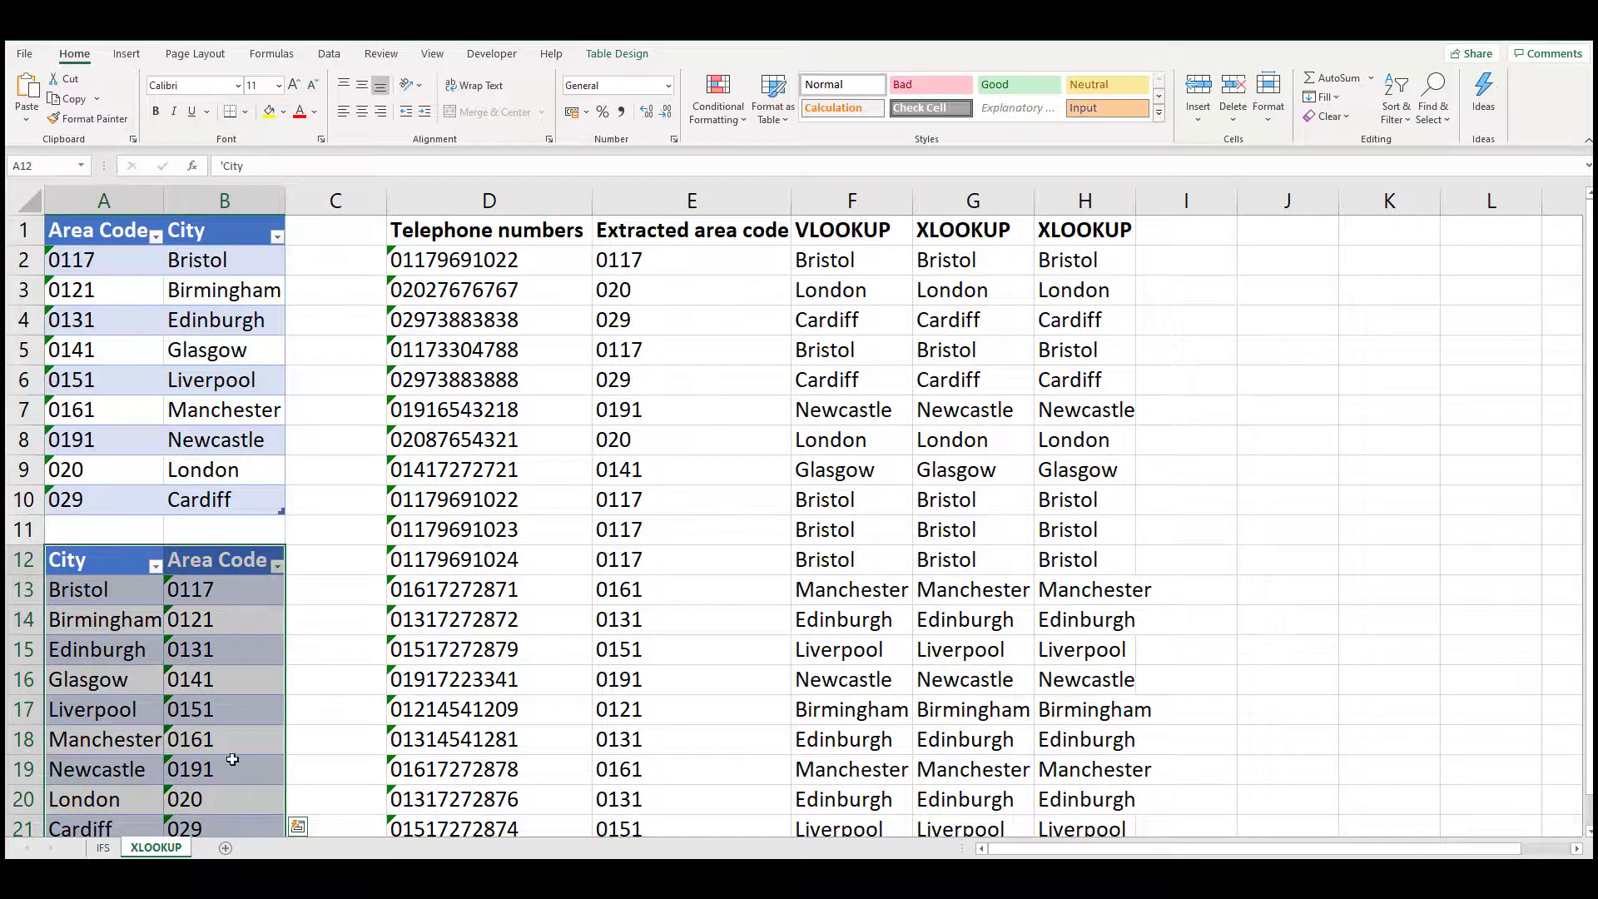
pyautogui.click(231, 555)
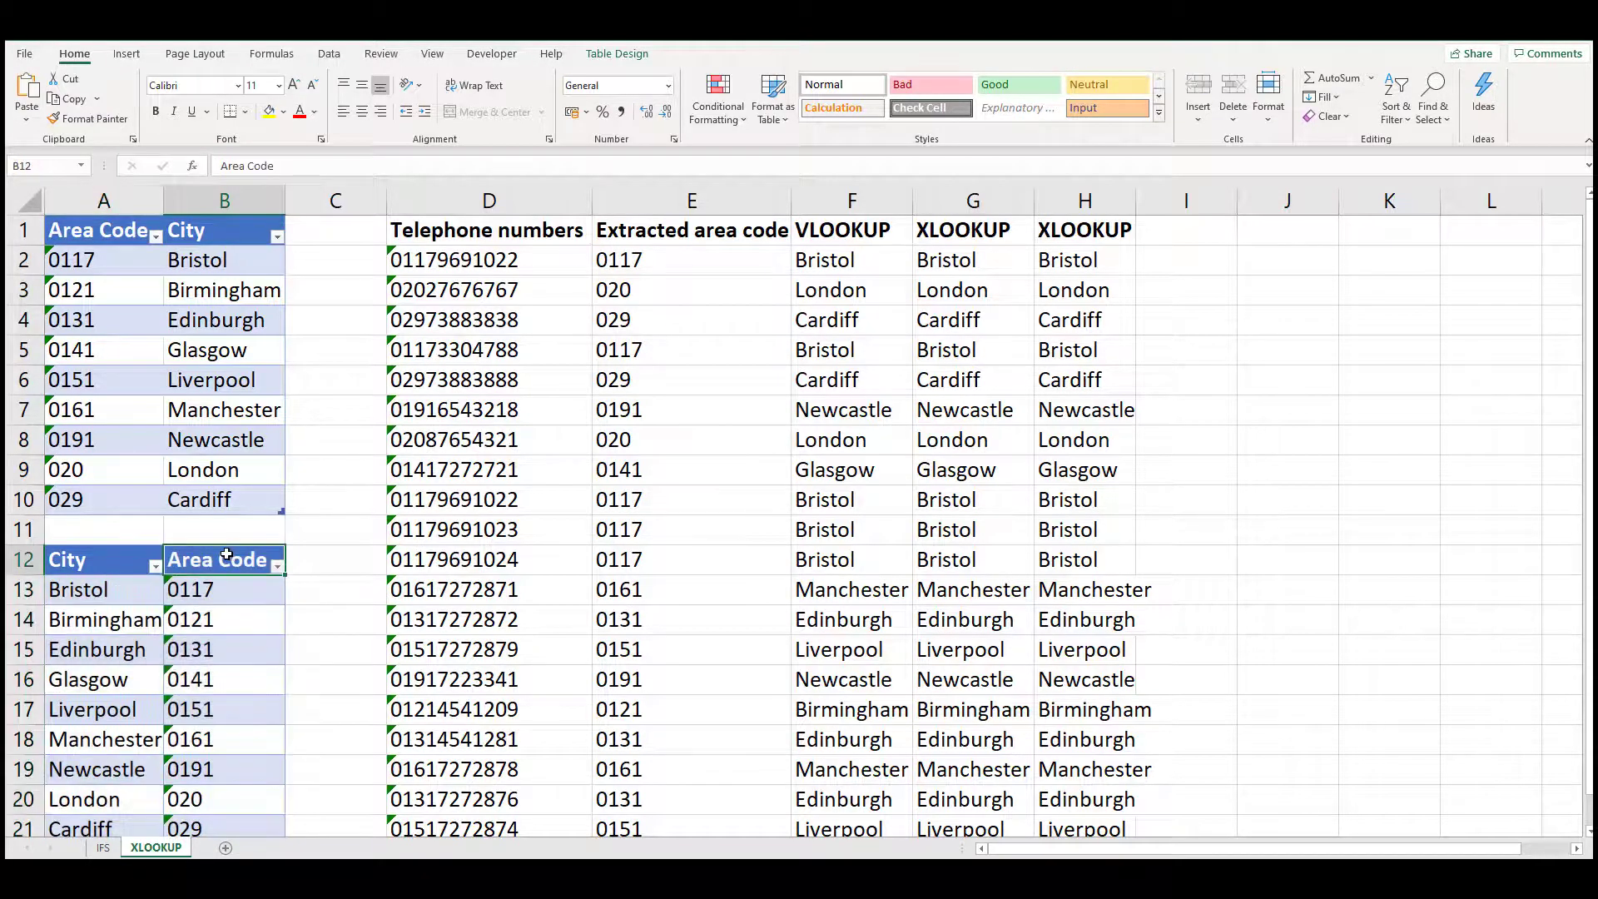
pyautogui.click(100, 561)
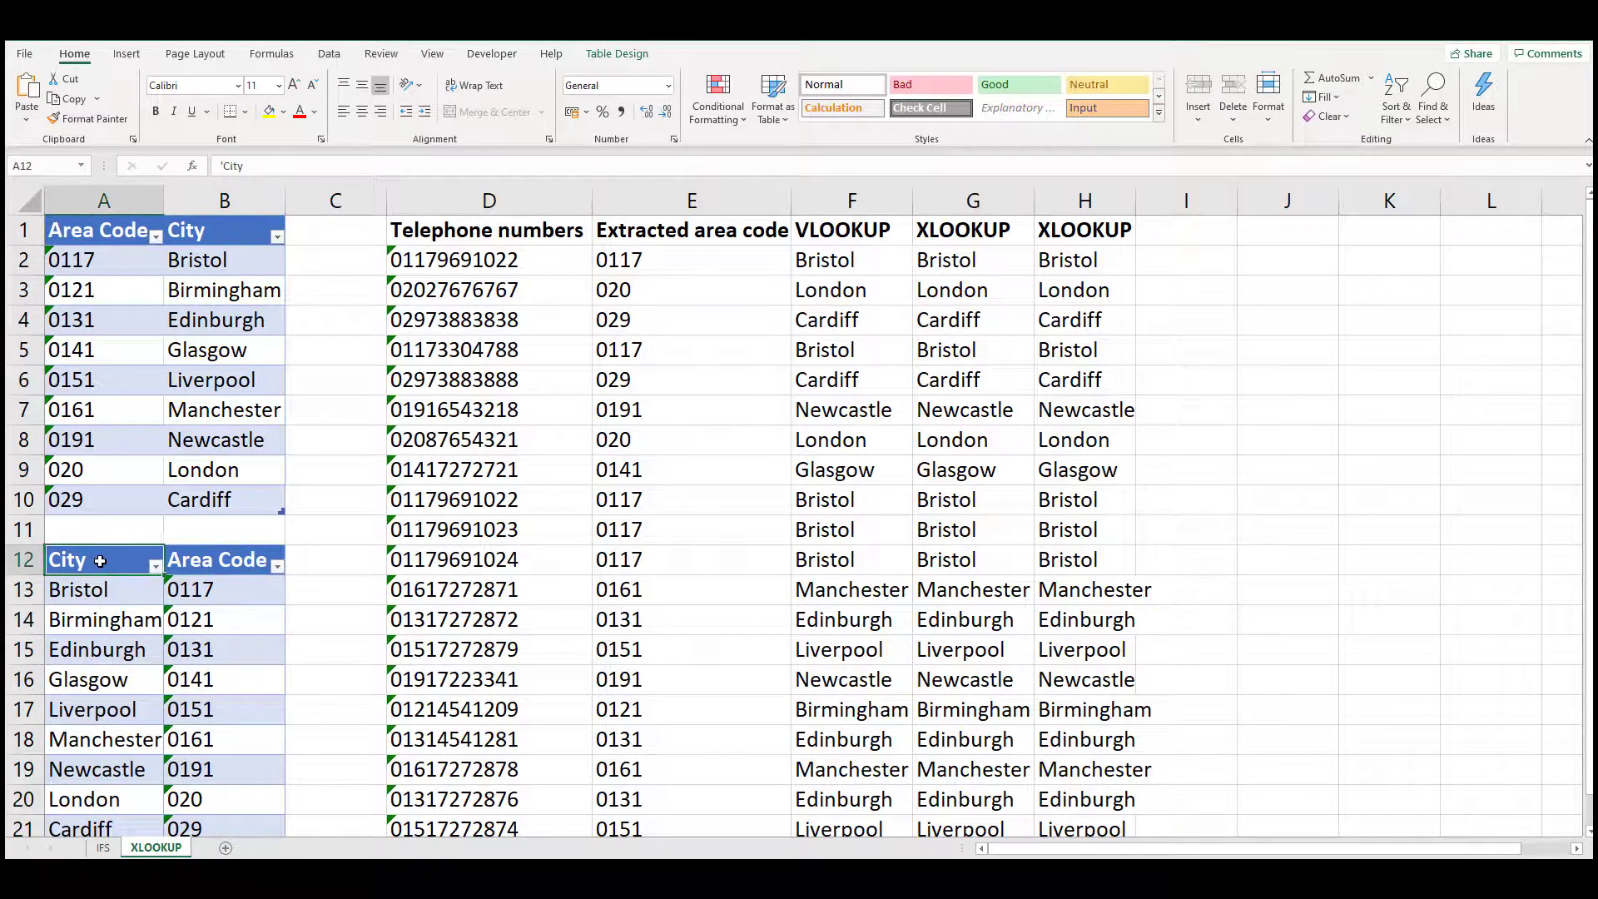